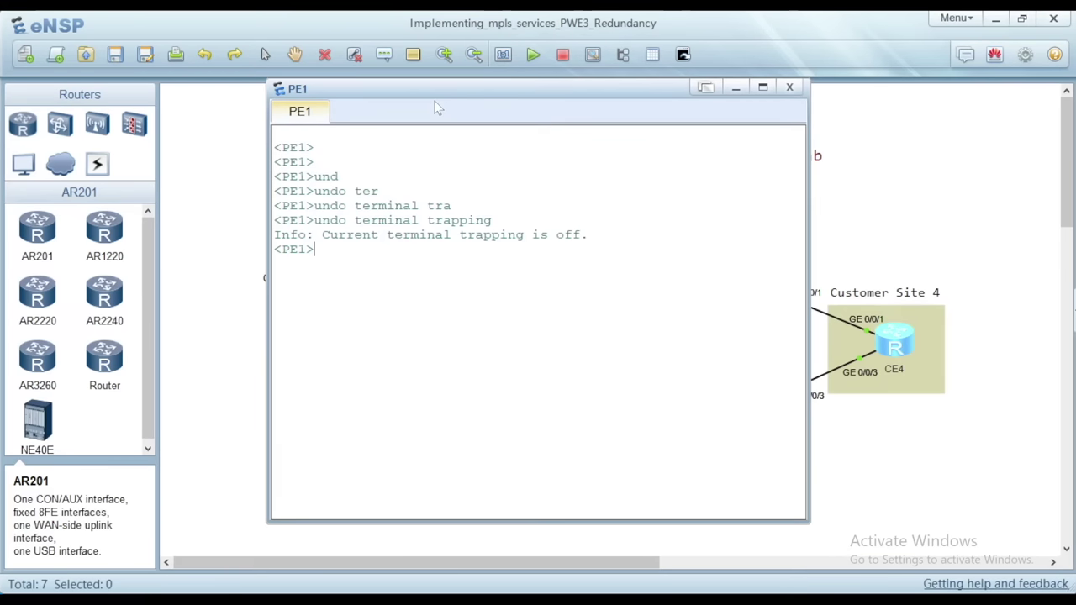
Enter system view on PE1 and create E-Trunk 12.
key(Return)
key(Return)
text(syst)
key(Tab)
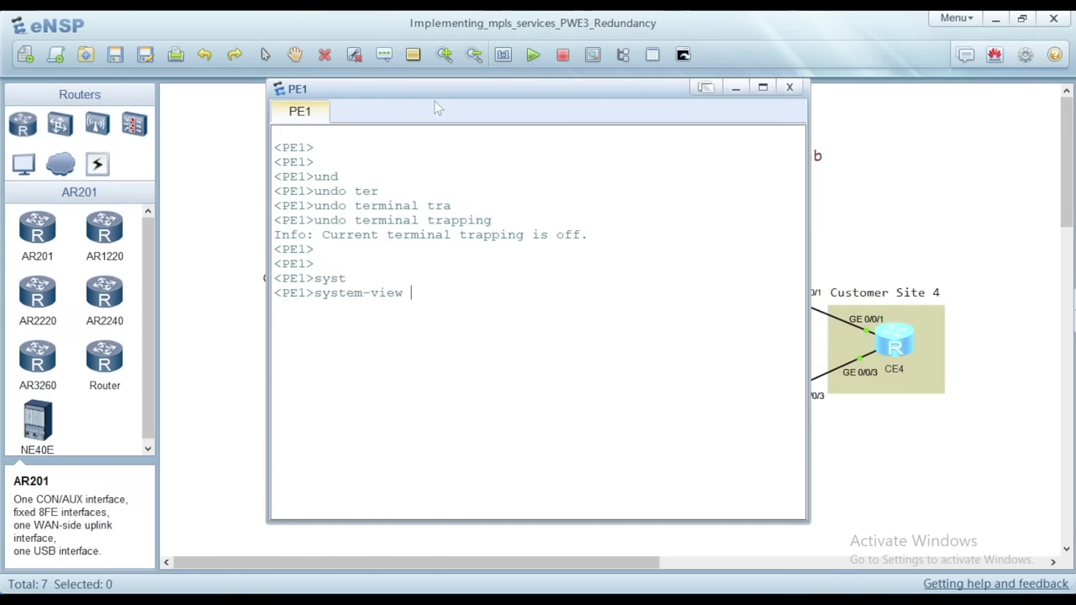
key(Return)
text(e-trunk)
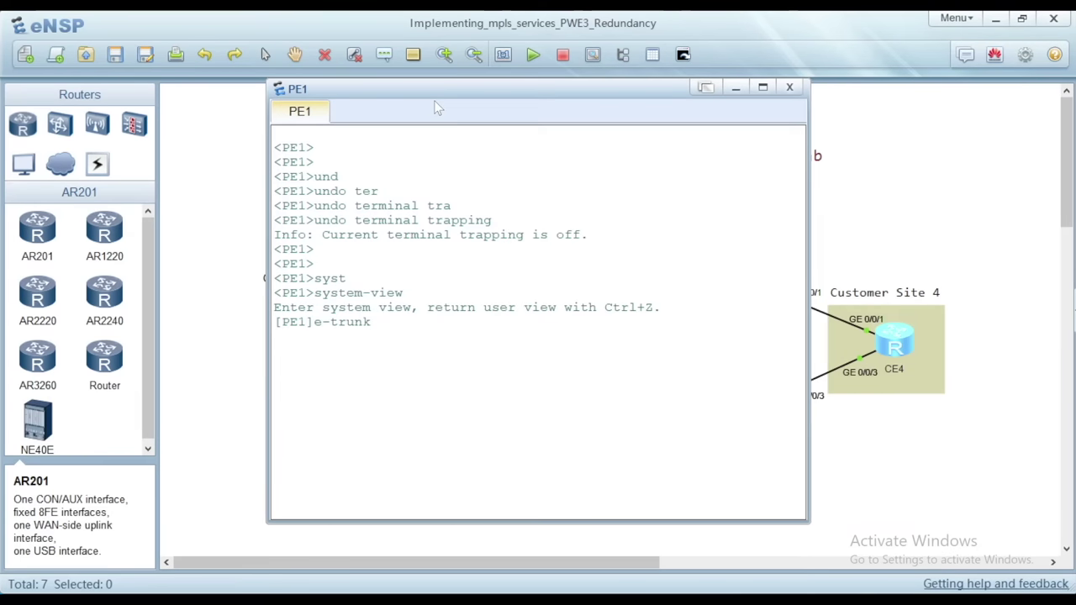
text( 12)
key(Return)
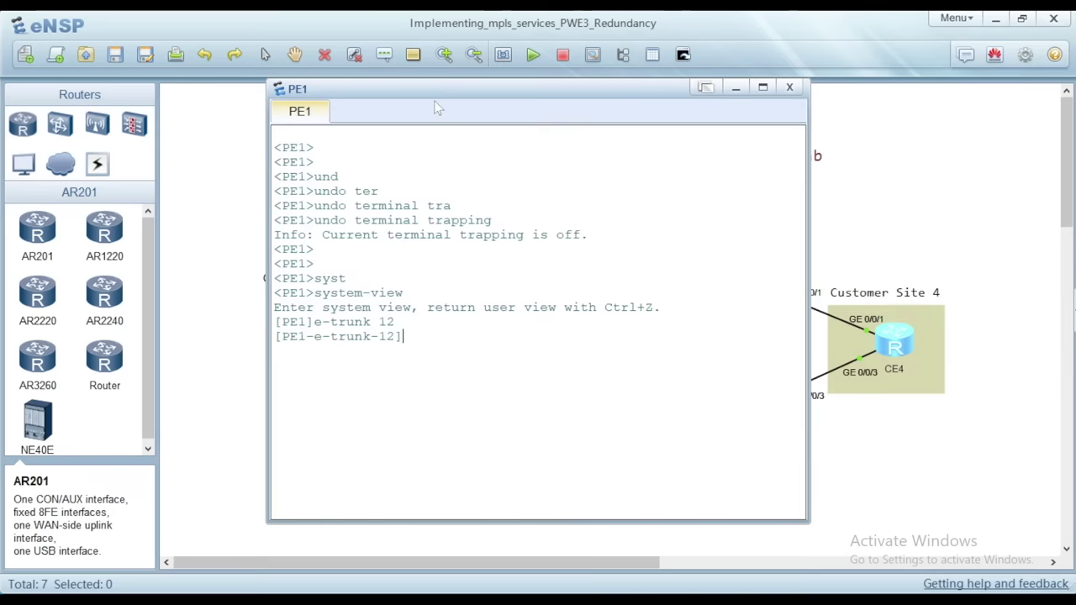
Set E-Trunk 12 on PE1 to peer address 2.2.2.2 with source address 1.1.1.1, and return to system view.
drag(495, 90, 298, 78)
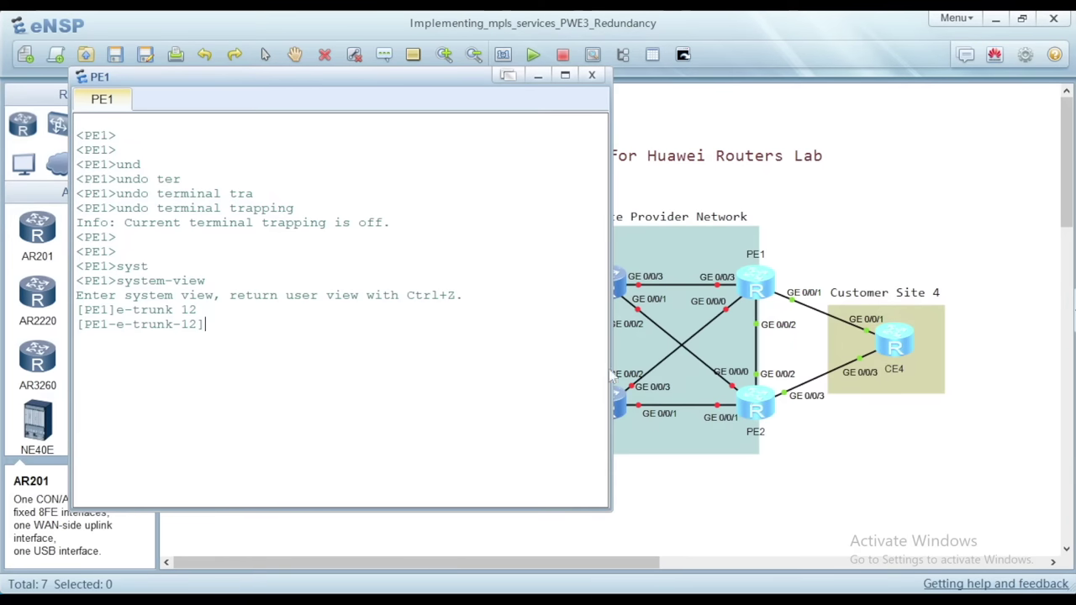
text(per)
key(Tab)
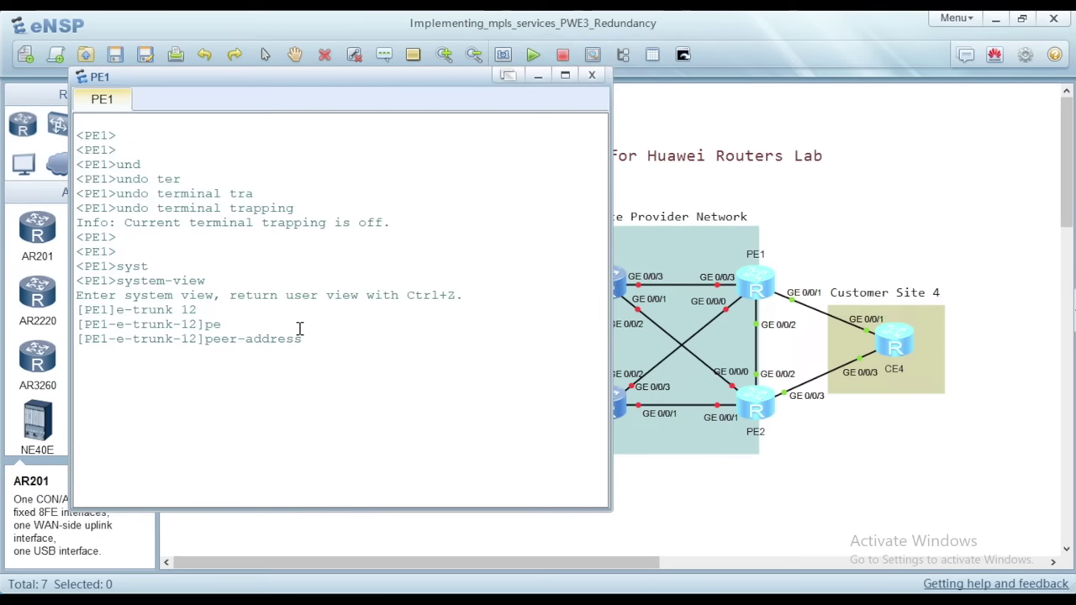
text(2.2.2.2 sou)
key(Tab)
text(1.1.1.1)
key(Return)
text(quit)
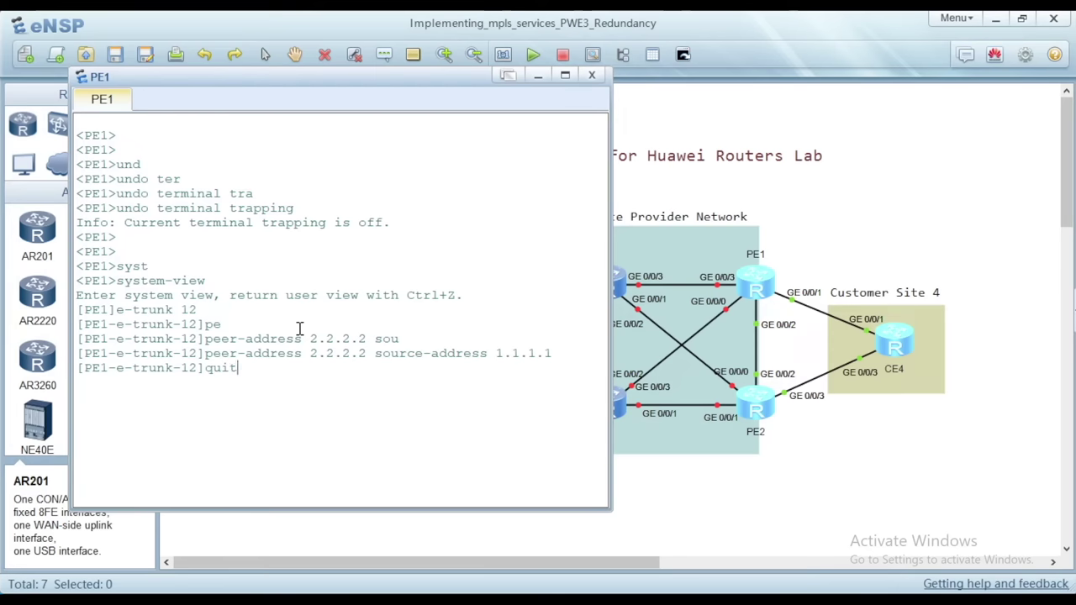
key(Return)
Create interface Eth-Trunk 12 on PE1 and set its mode to lacp-static, returning to system view.
text(inter)
key(Tab)
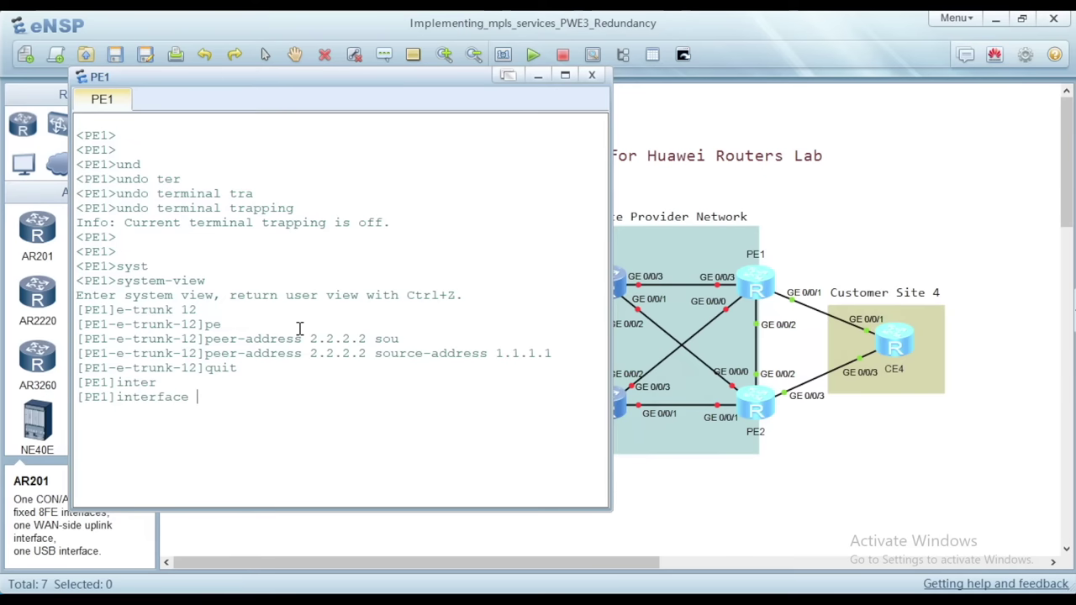
text(eth-trunk 12)
key(Return)
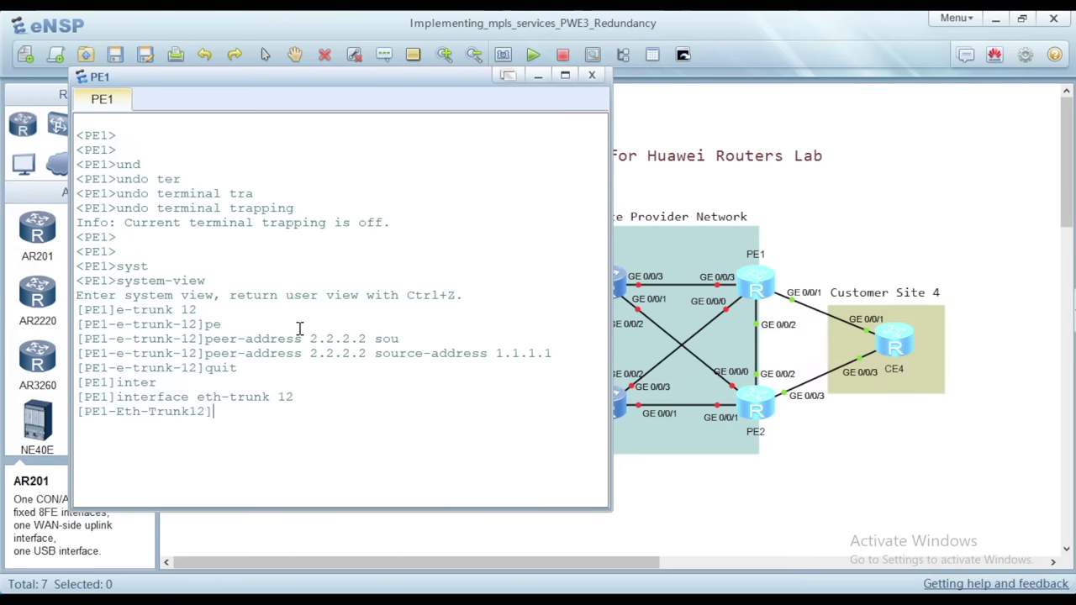
text(mode)
key(Tab)
text(la)
key(Tab)
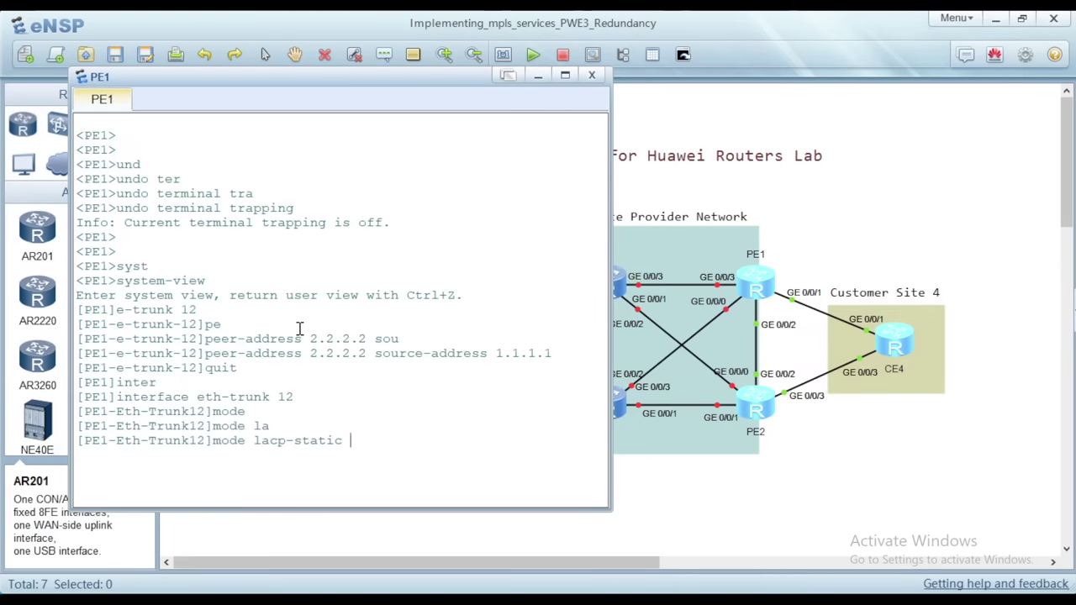
key(Return)
text(quit)
key(Return)
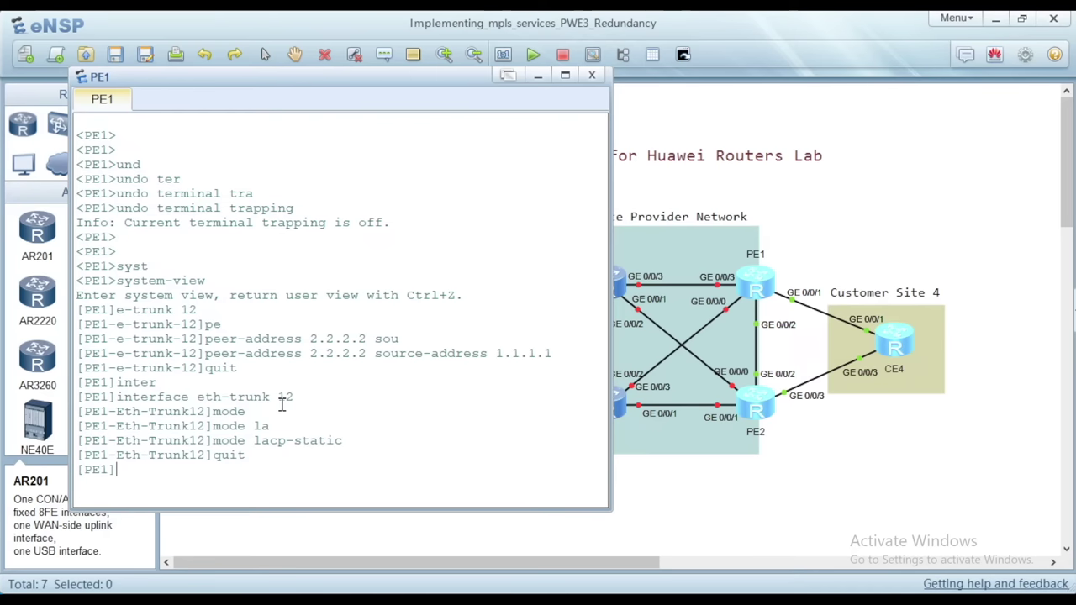
Add PE1's interface GigabitEthernet0/0/1 to Eth-Trunk 12 and return to system view.
text(int gi0/0/1)
key(Return)
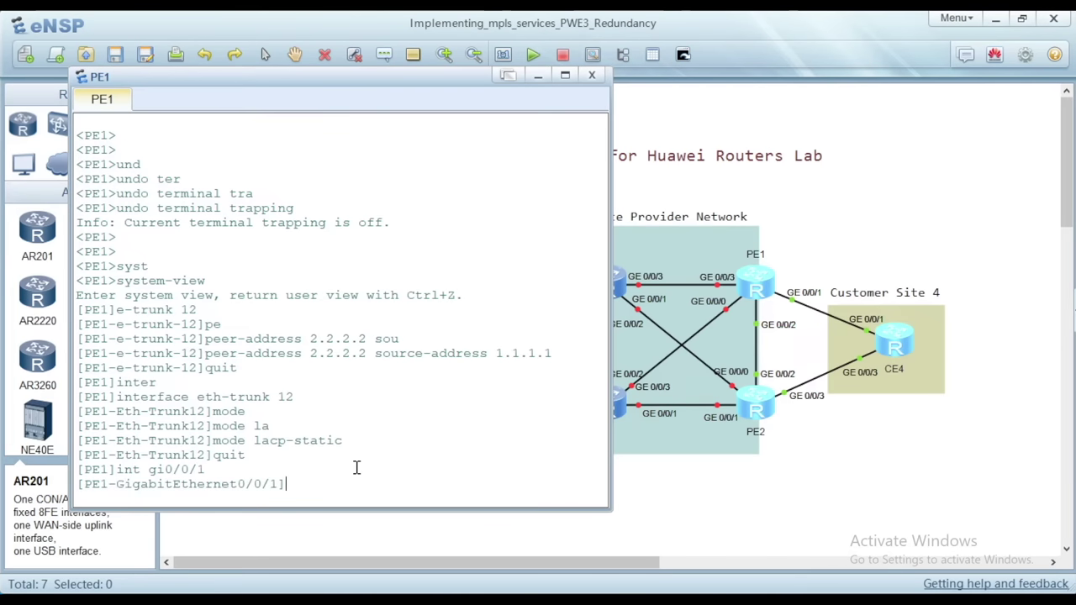
text(eth-trunk 12)
key(Return)
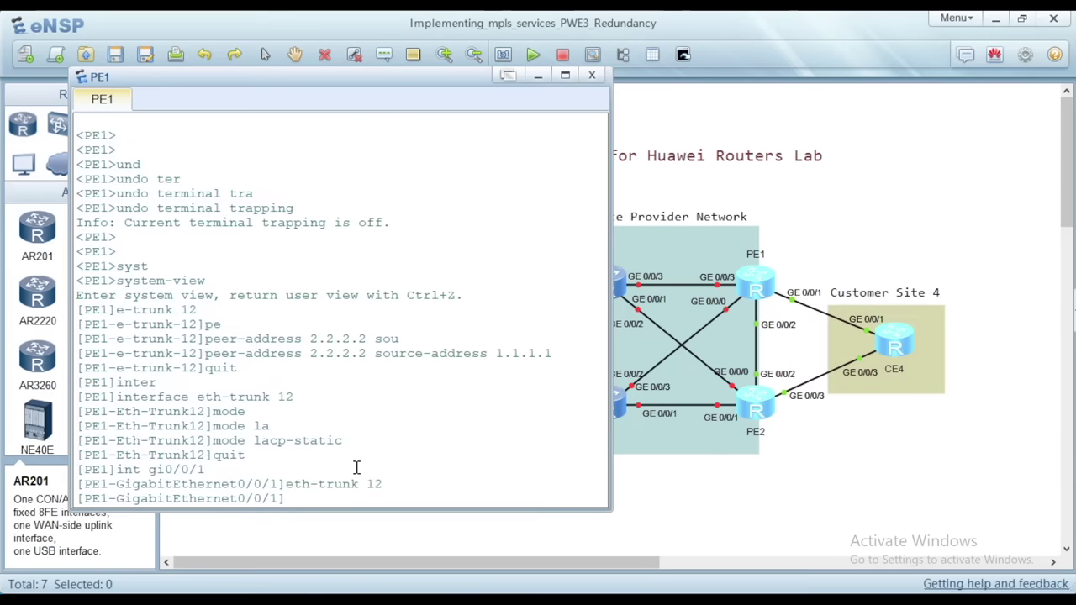
key(Return)
text(quit)
key(Return)
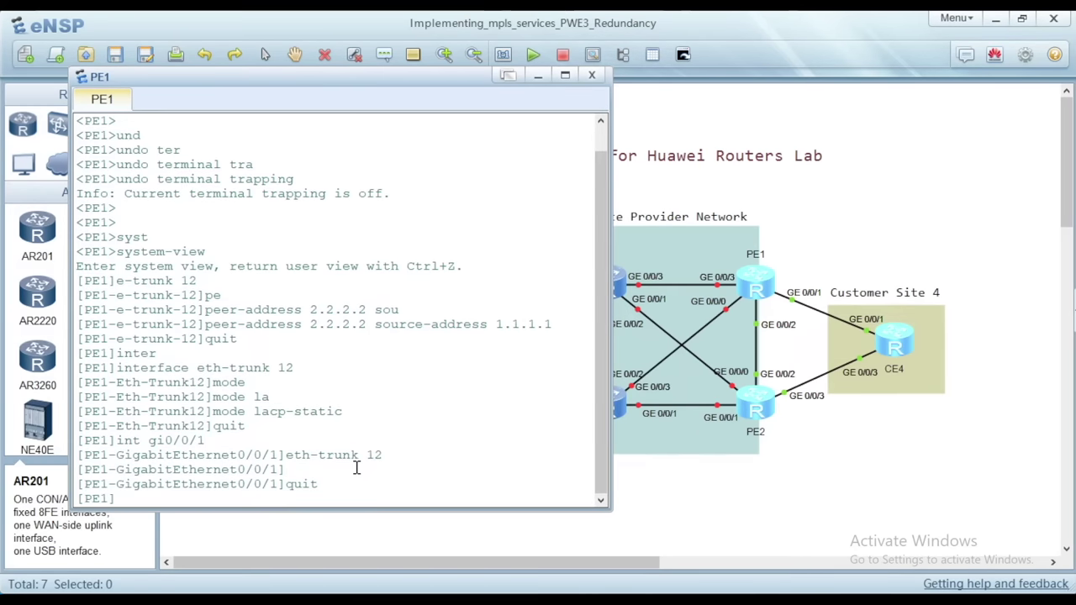
Bind PE1's interface Eth-Trunk 12 to E-Trunk 12.
text(int eth-trunk 12)
key(Return)
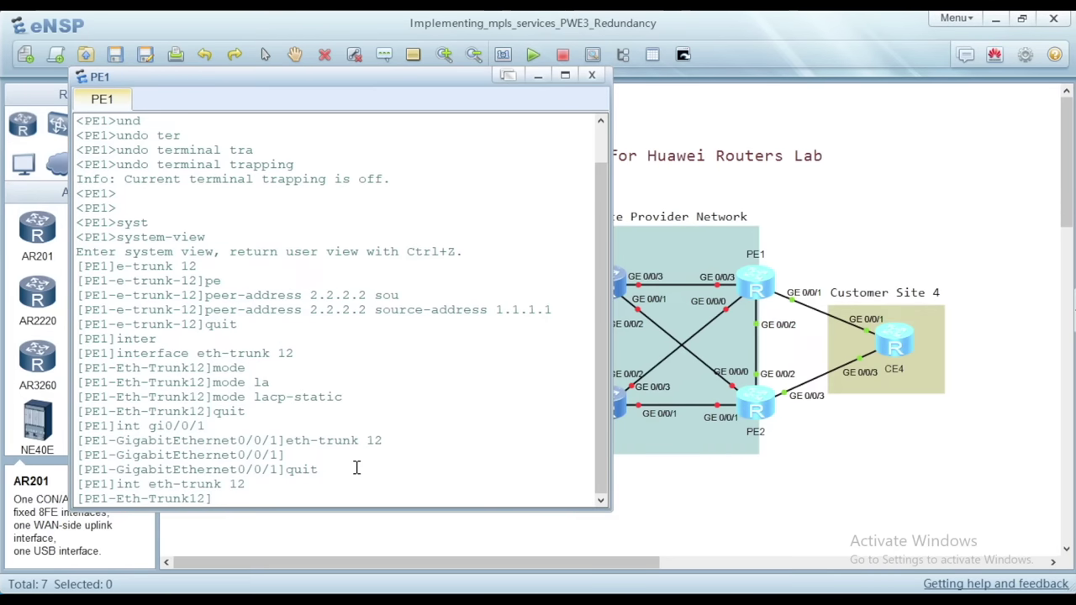
text(e-trunk 12)
key(Return)
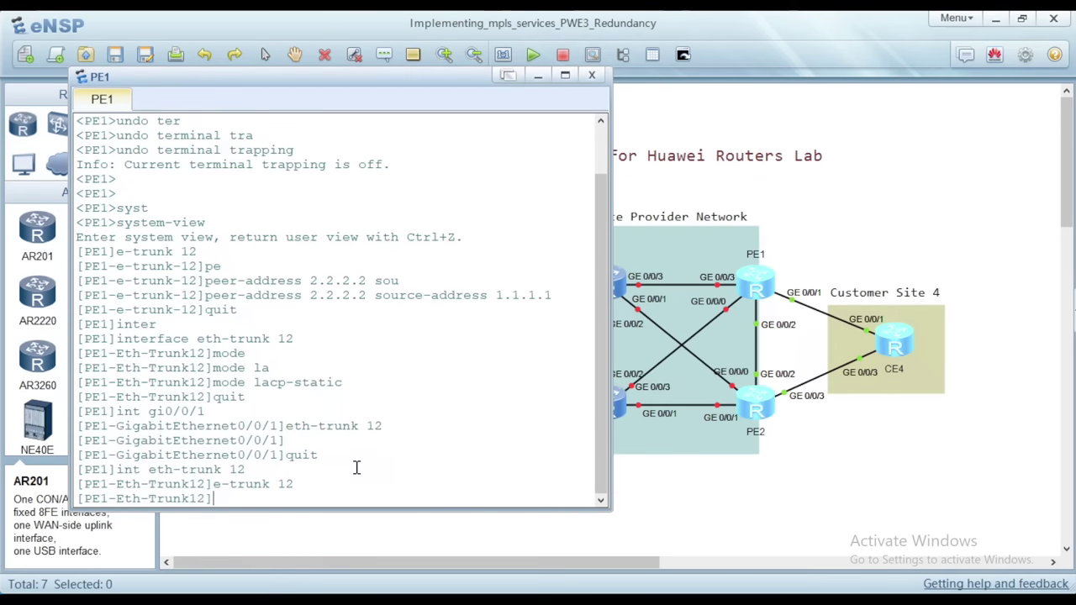
Display the current Eth-Trunk 12 configuration on PE1 and check its LACP mode and E-Trunk binding.
text(displ)
key(Tab)
text(this)
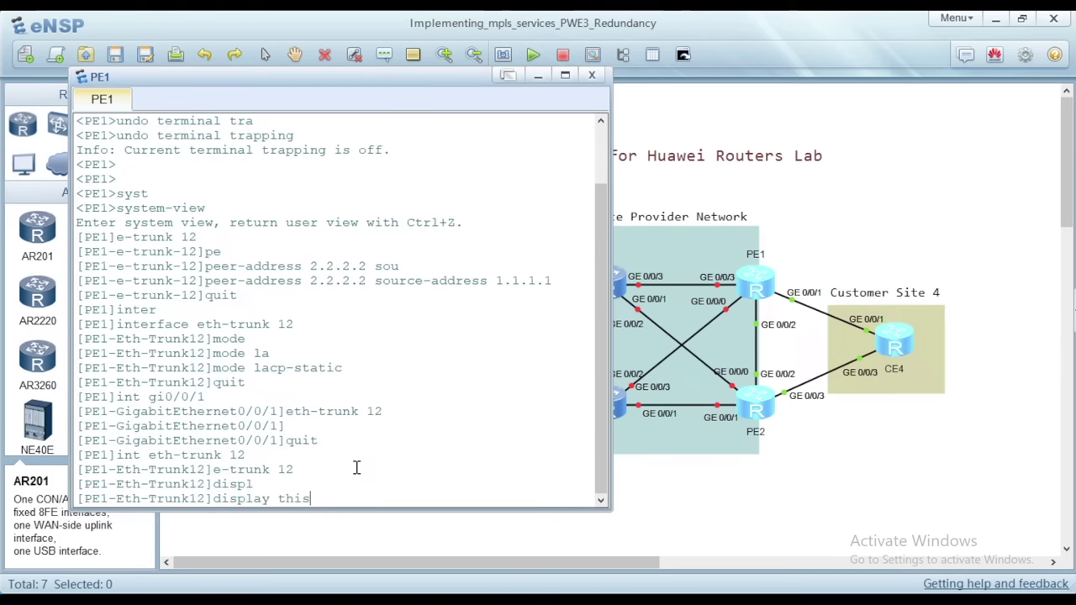
key(Return)
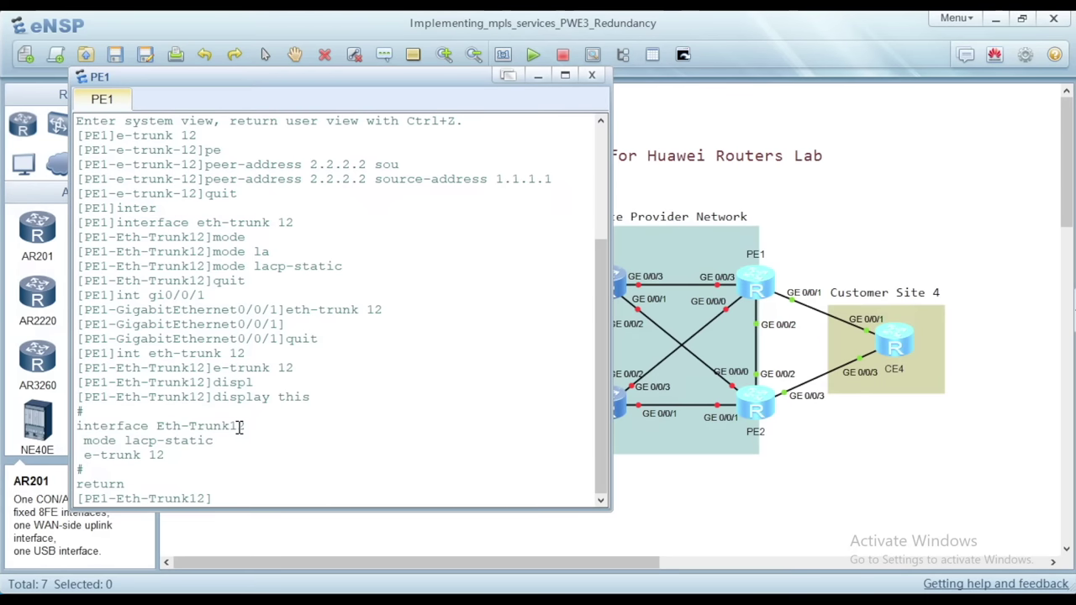
drag(124, 441, 223, 437)
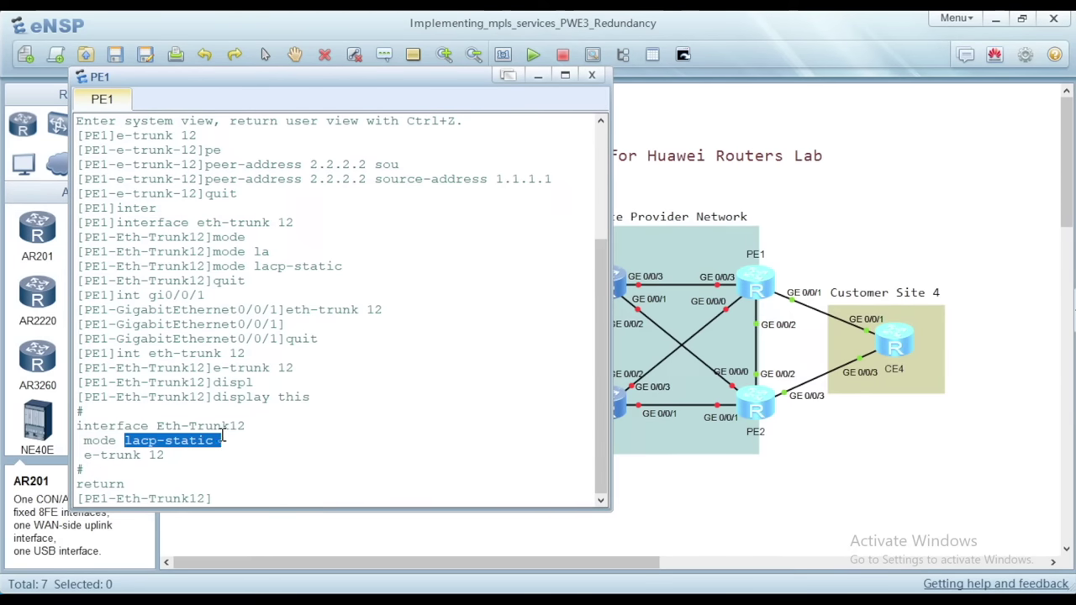
drag(165, 455, 82, 455)
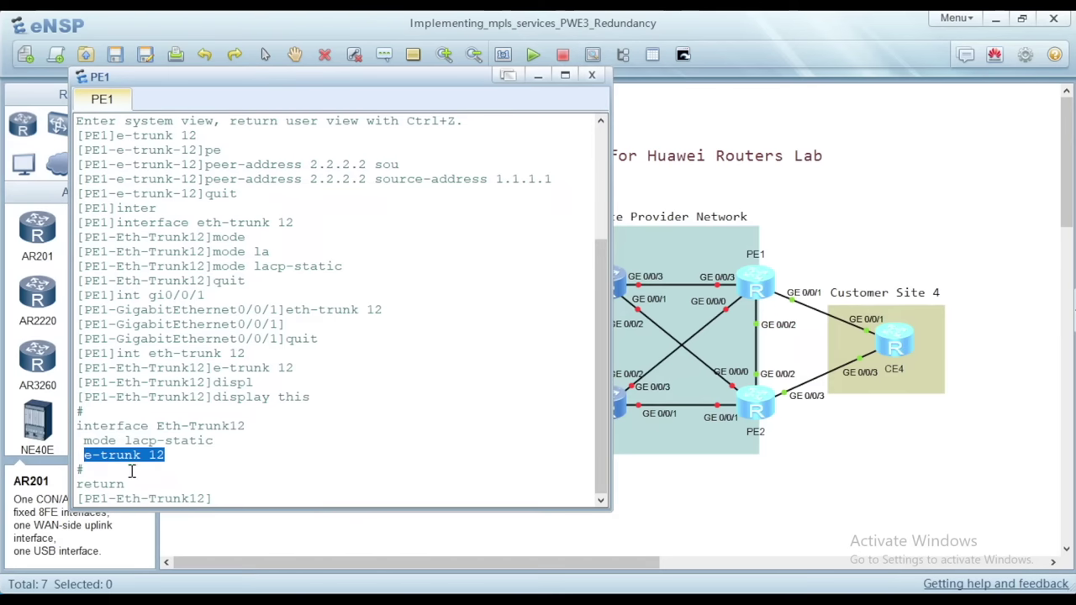
click(236, 496)
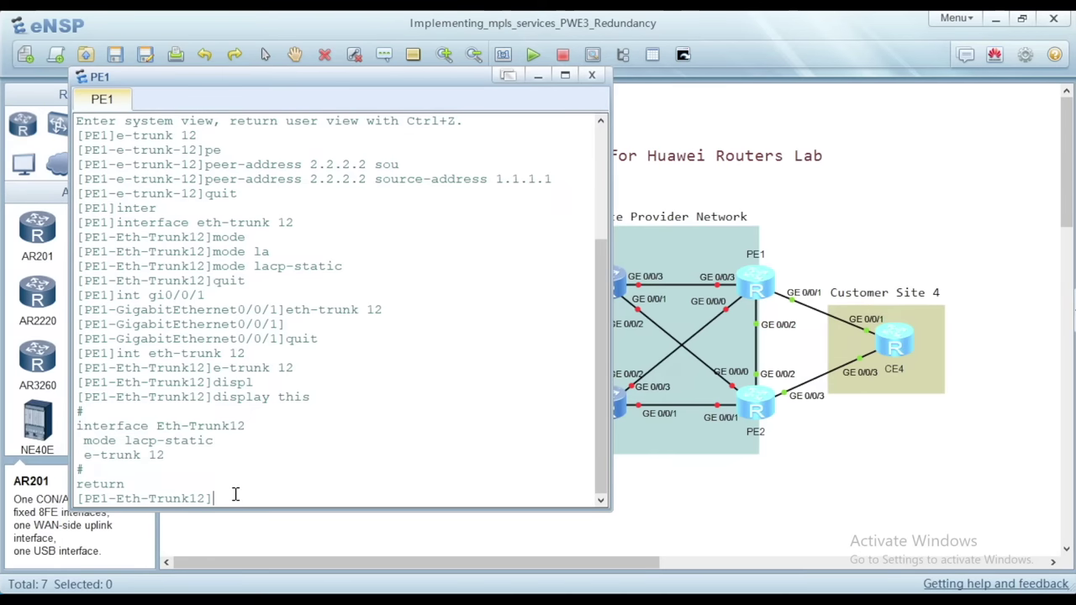
Return to user view on PE1 and save the configuration to the device, confirming with y.
text(quit)
key(Return)
text(quit)
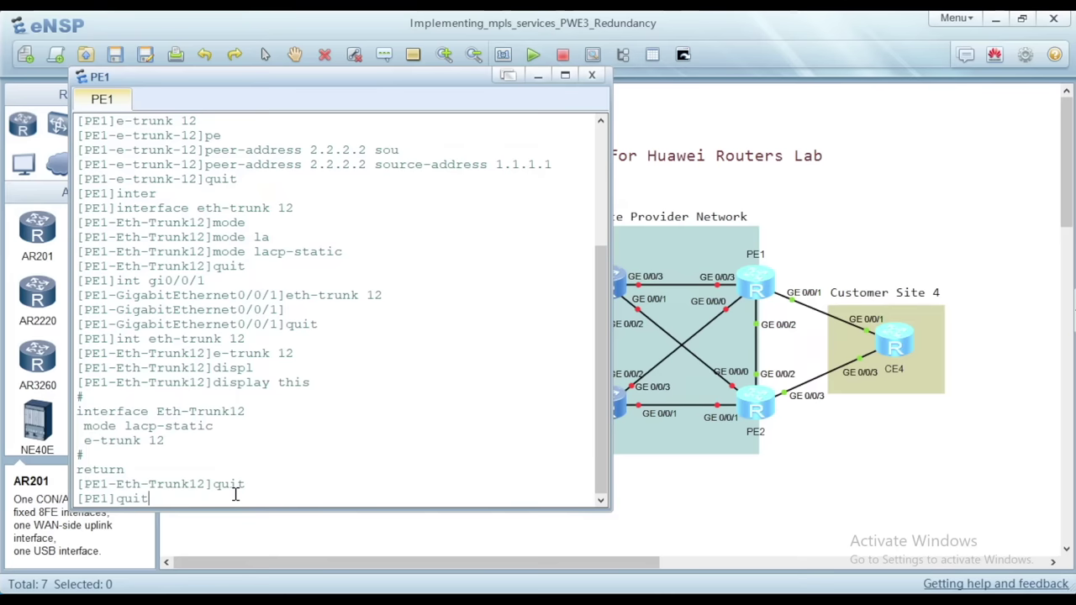
key(Return)
text(save)
key(Return)
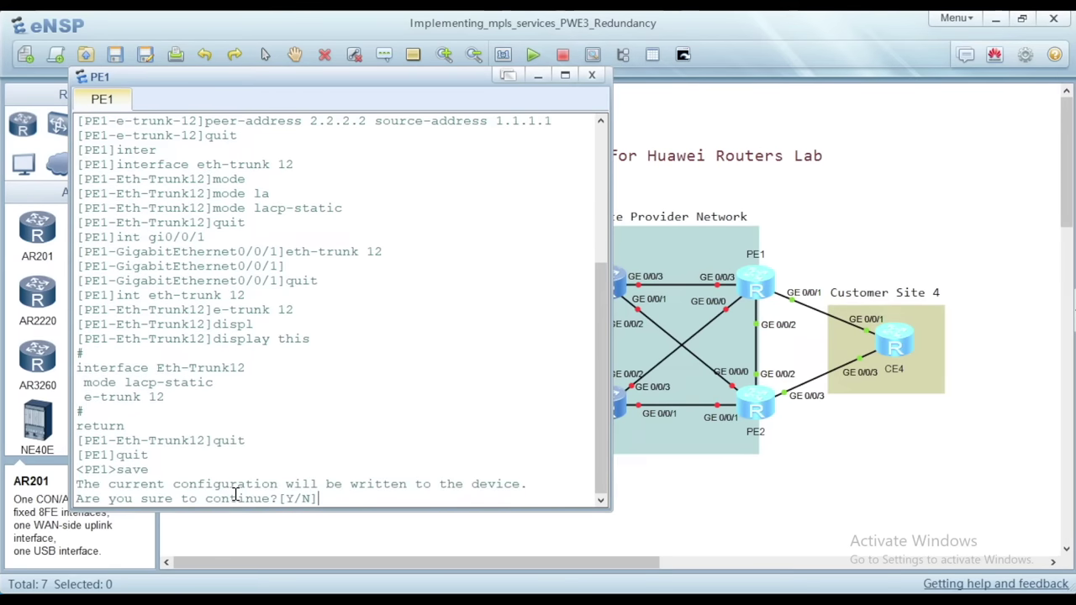
text(y)
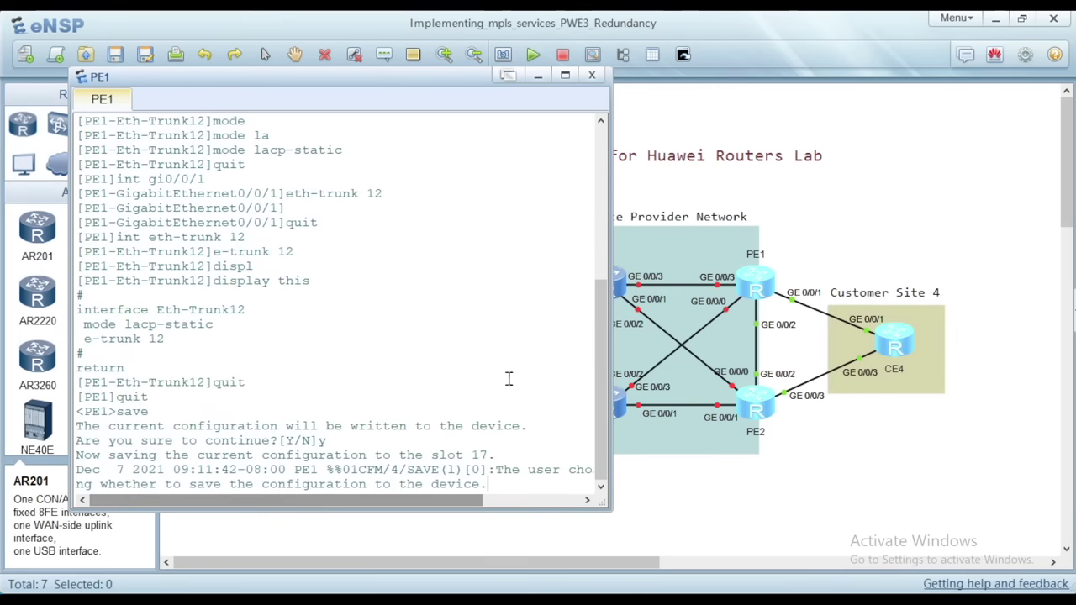
Open the command line of router PE2 and enter system view.
right_click(755, 409)
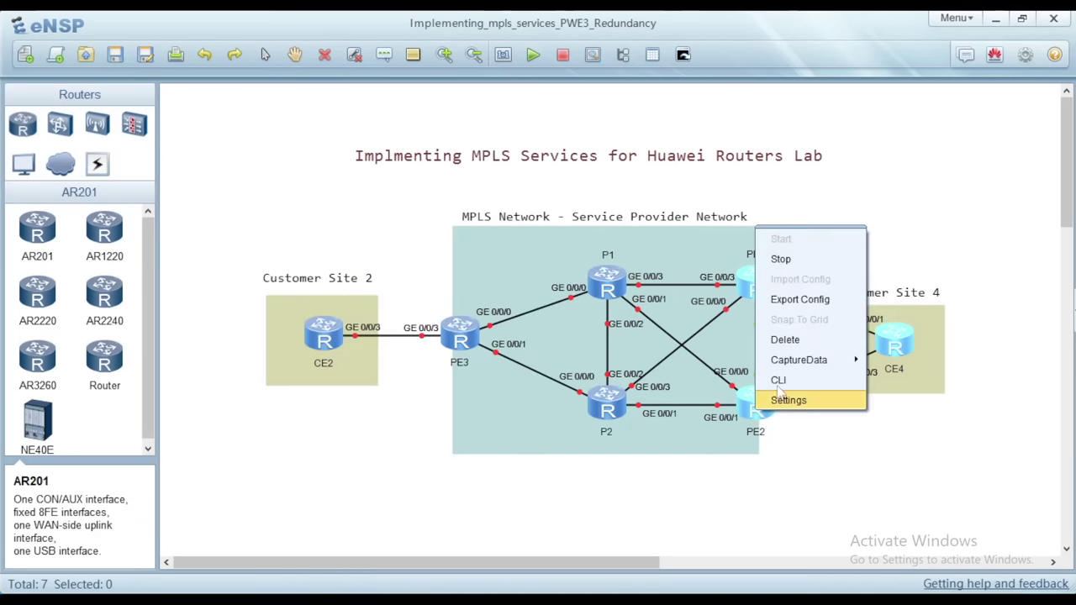
click(780, 380)
key(Return)
text(syst)
key(Tab)
key(Return)
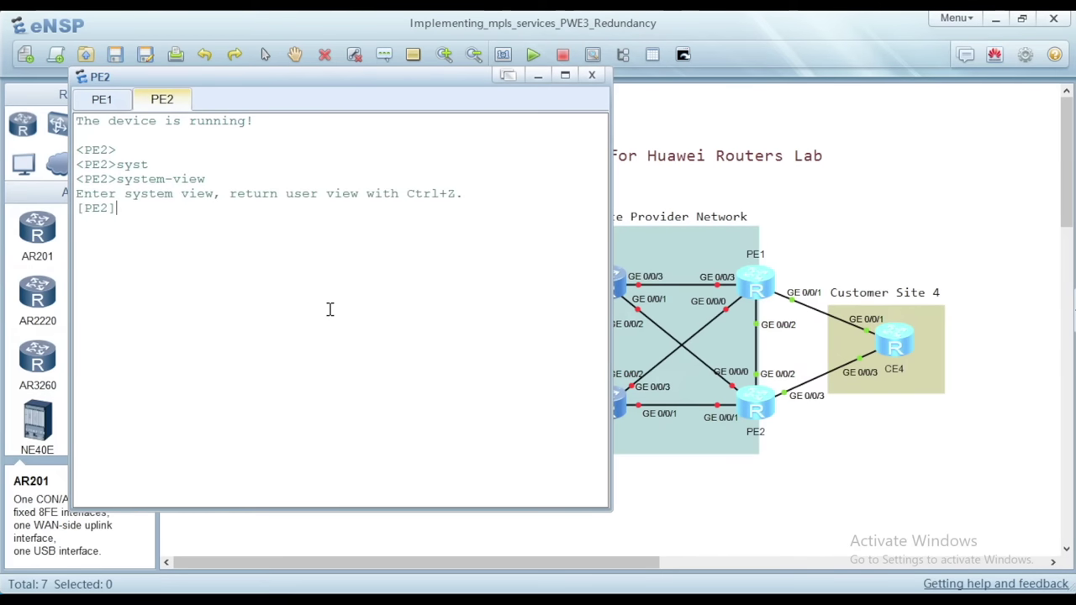
Return to user view on PE2 and turn off terminal trapping with undo terminal trapping.
text(quit)
key(Return)
text(under)
key(Return)
text(unde)
key(BackSpace)
text(o ter)
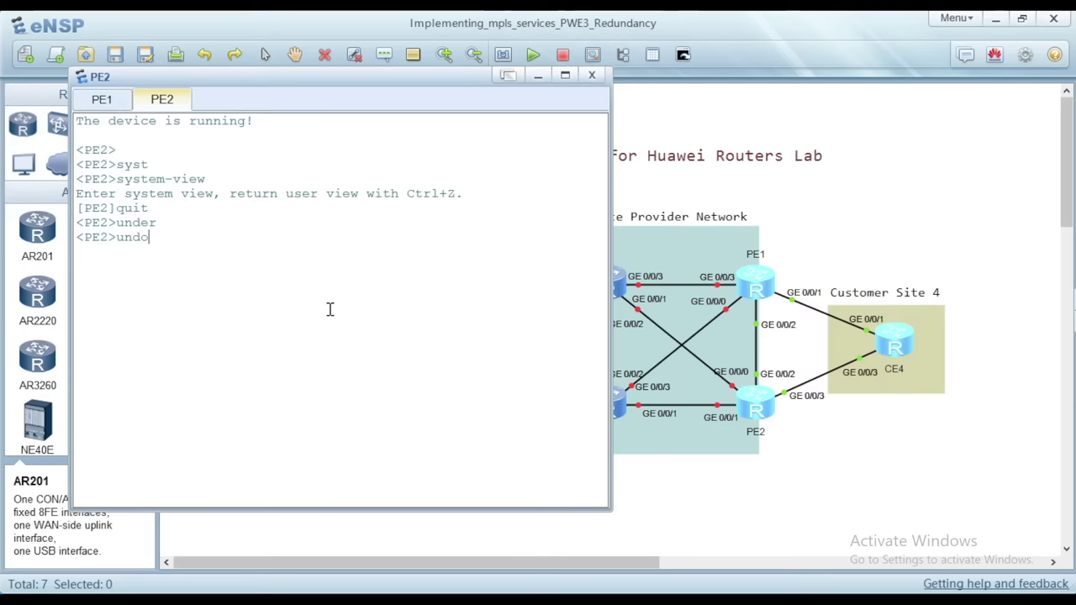
key(Tab)
text(tra)
key(Tab)
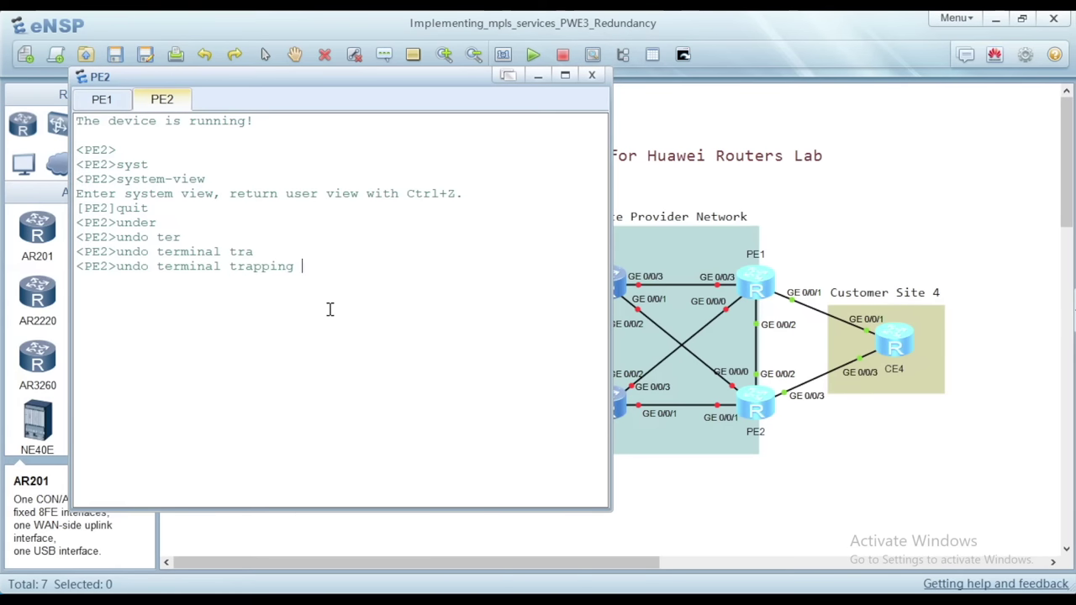
key(Return)
Enter system view on PE2 and create E-Trunk 12.
text(syst)
key(Tab)
key(Return)
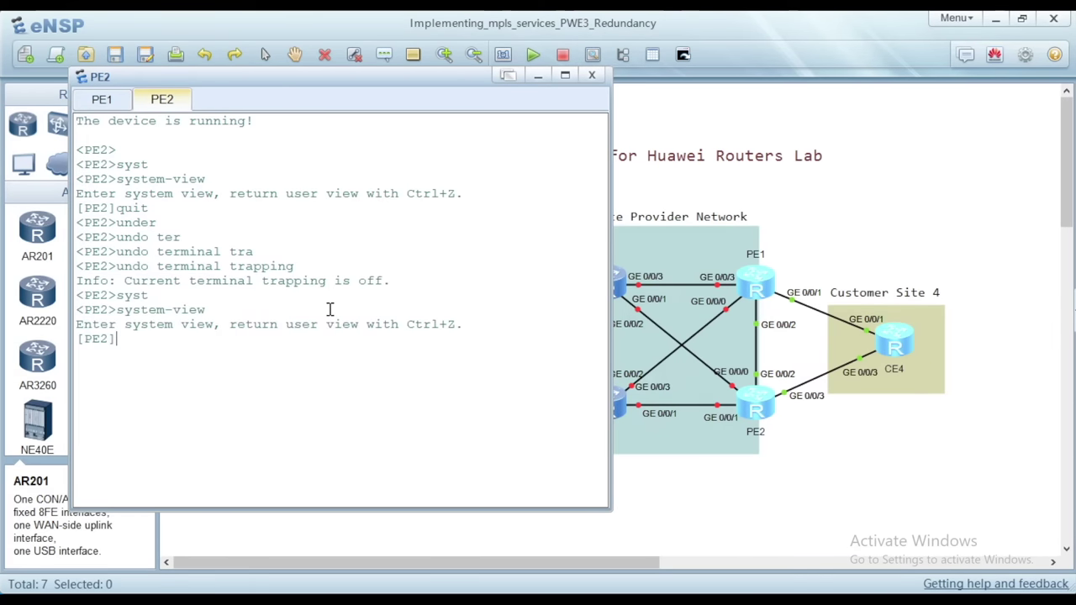
text(e-trunk 12)
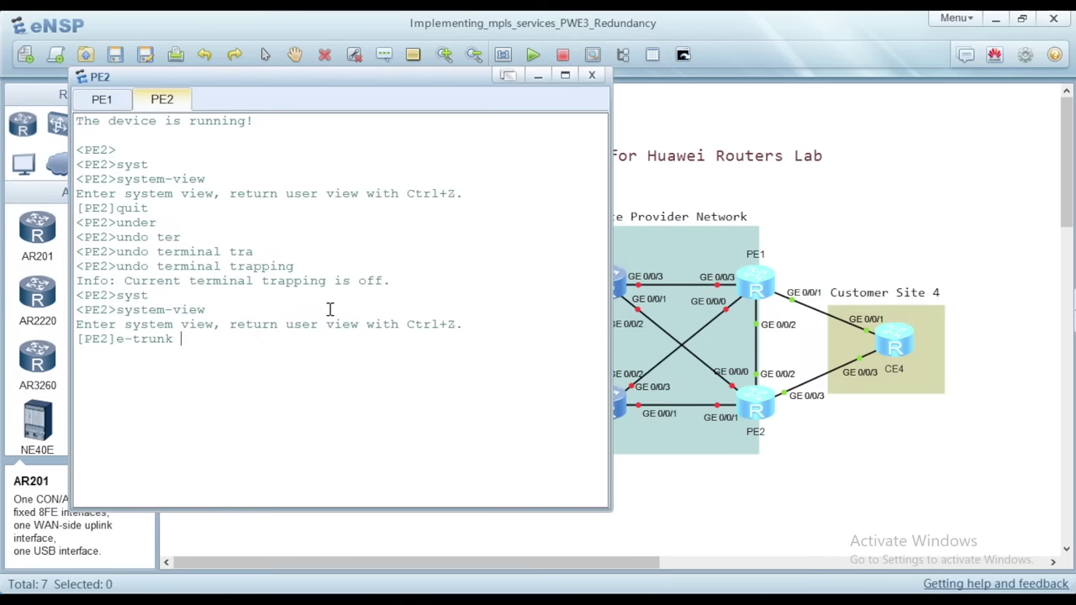
key(Return)
Set E-Trunk 12 on PE2 to peer address 1.1.1.1 with source address 2.2.2.2, and return to system view.
text(pe)
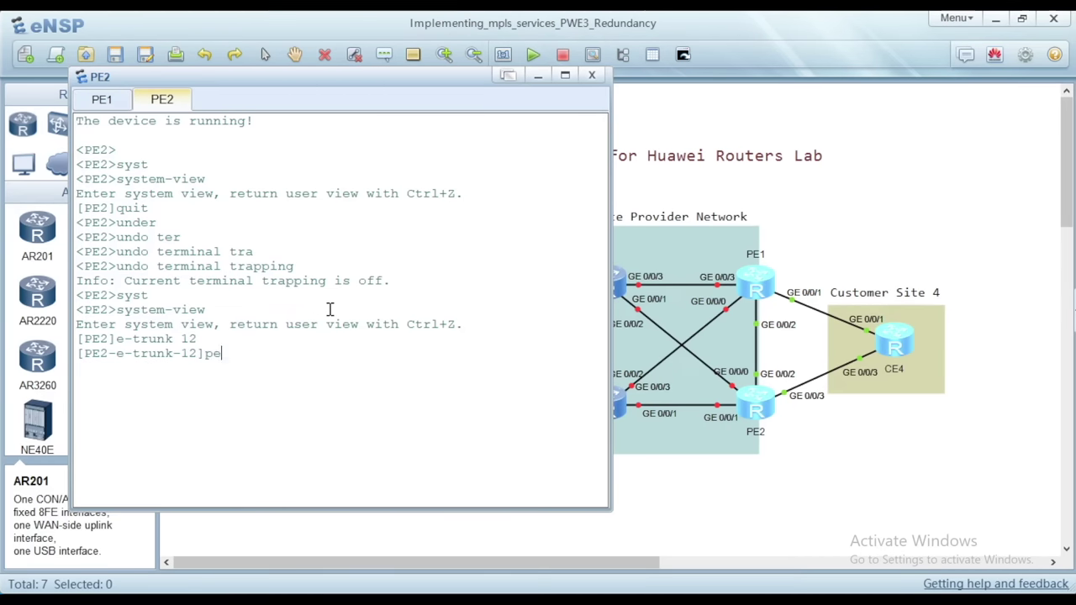
key(Tab)
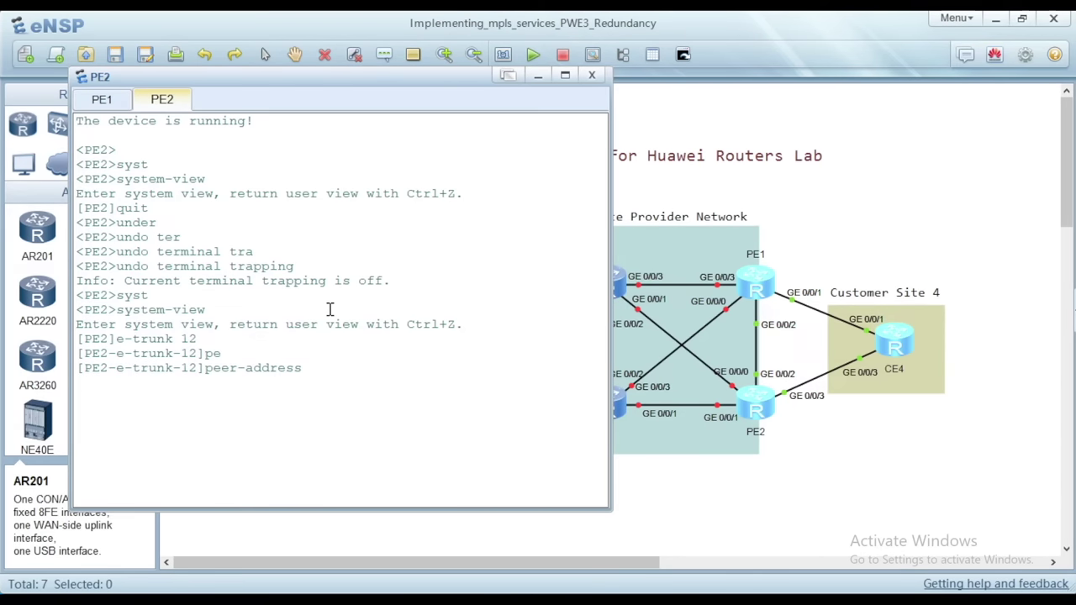
text(1.1.1.1 sou)
key(Tab)
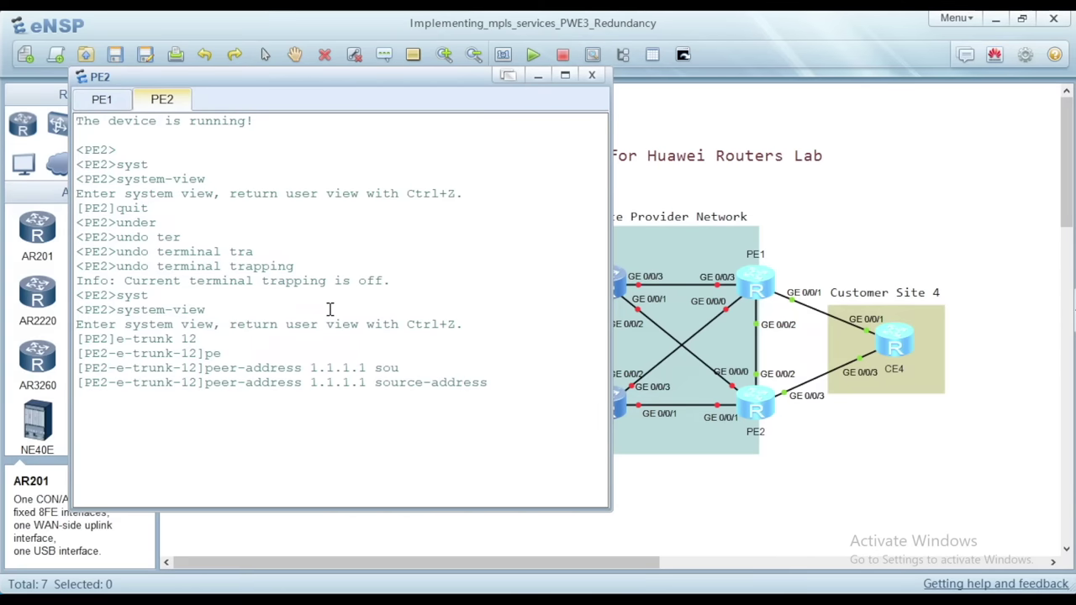
text(2.2.2.2)
key(Return)
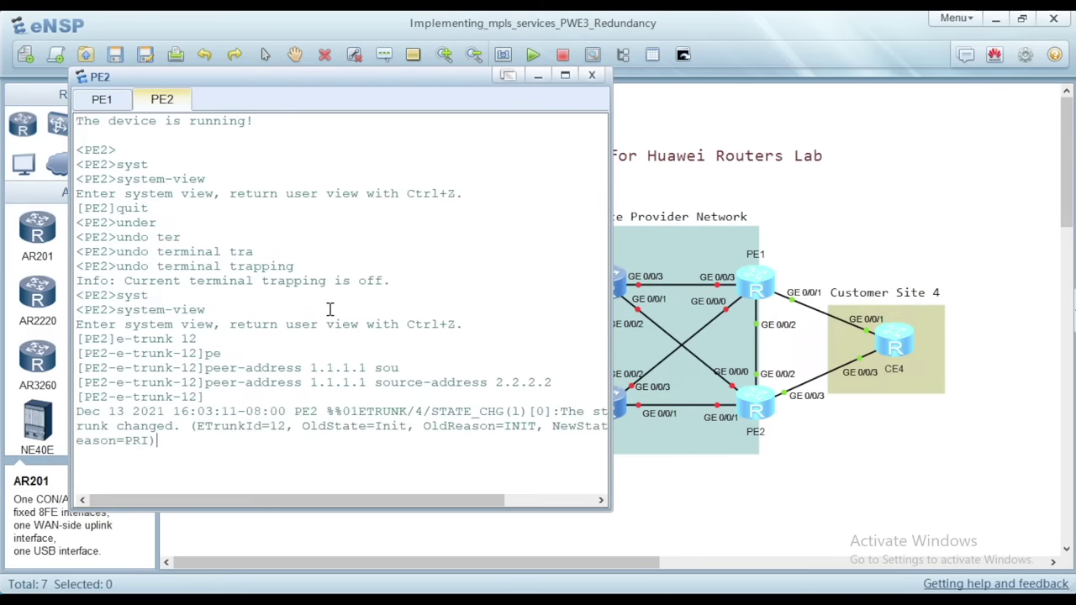
text(quit)
key(Return)
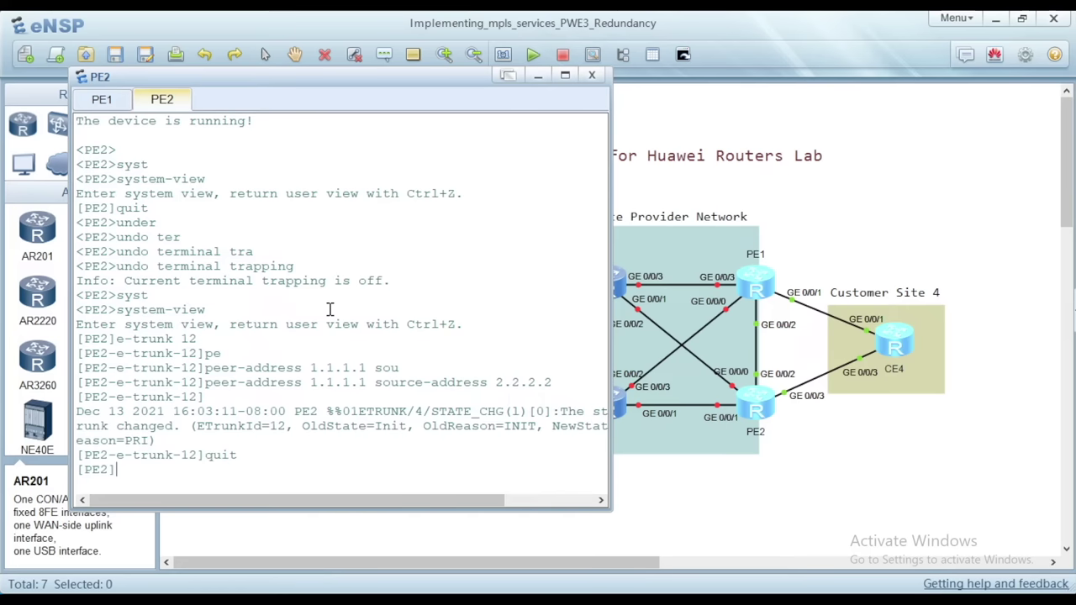
Create Eth-Trunk 12 on PE2 and set its mode to lacp-static.
text(interf)
key(Tab)
text(eth-trunk 12)
key(Return)
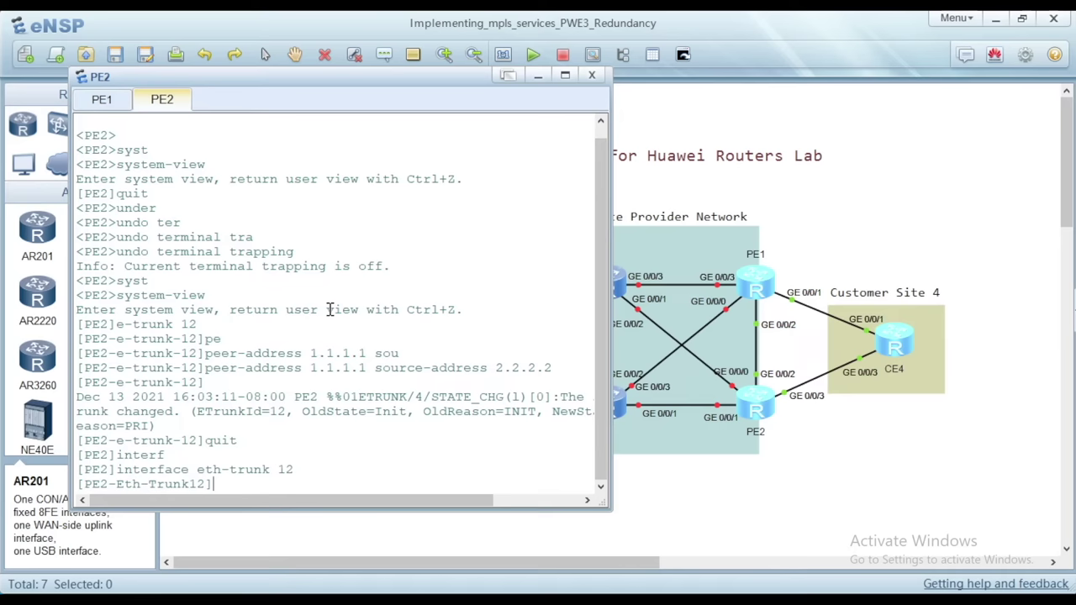
key(Return)
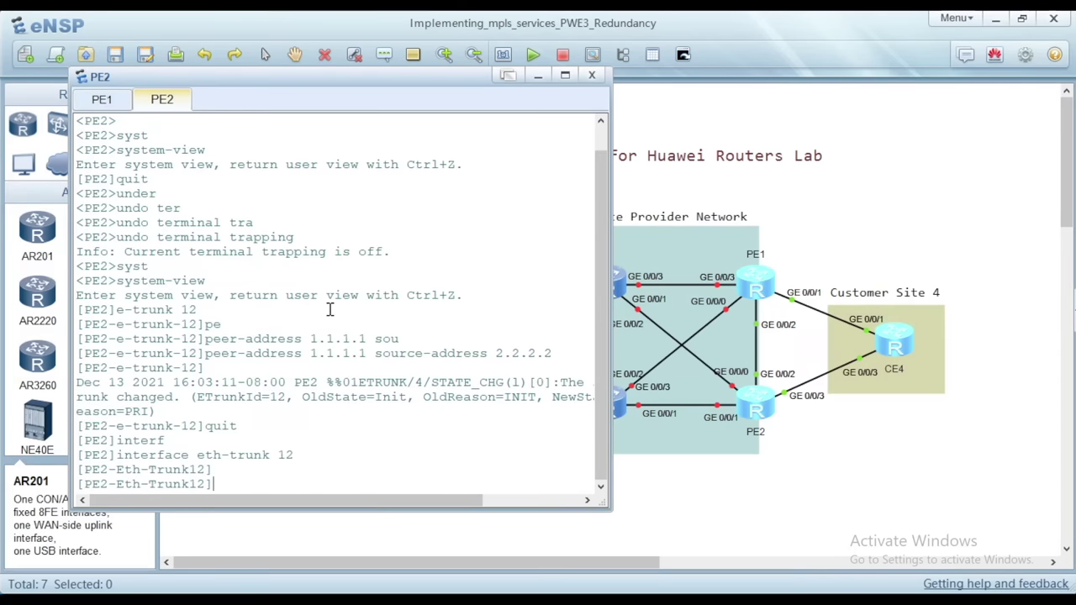
text(mode)
key(Tab)
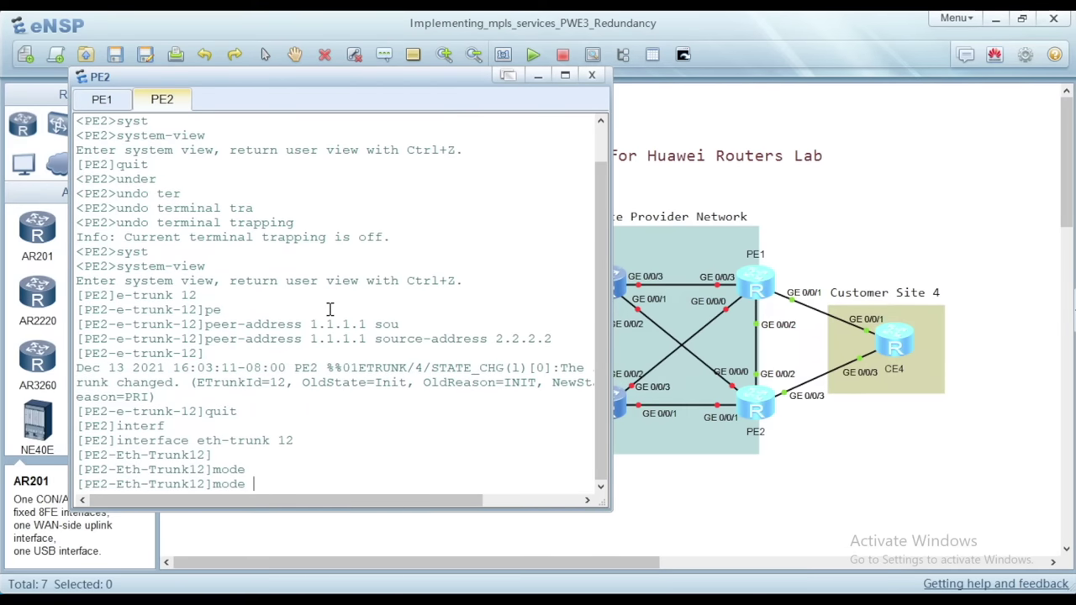
text(lac)
key(Tab)
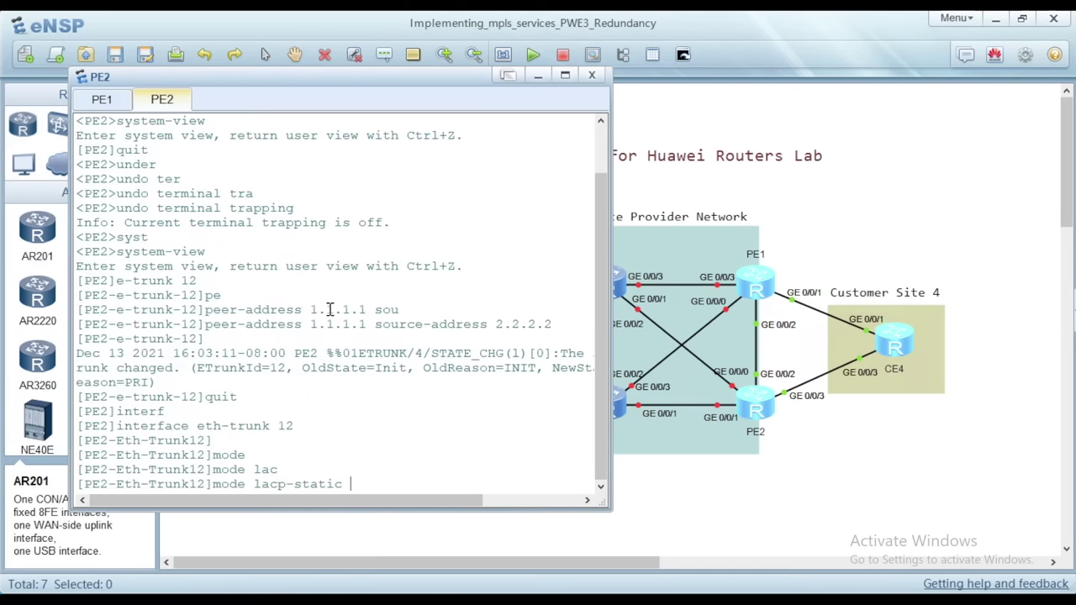
key(Return)
Bind Eth-Trunk 12 on PE2 to E-Trunk 12 and return to system view.
text(e-trunk )
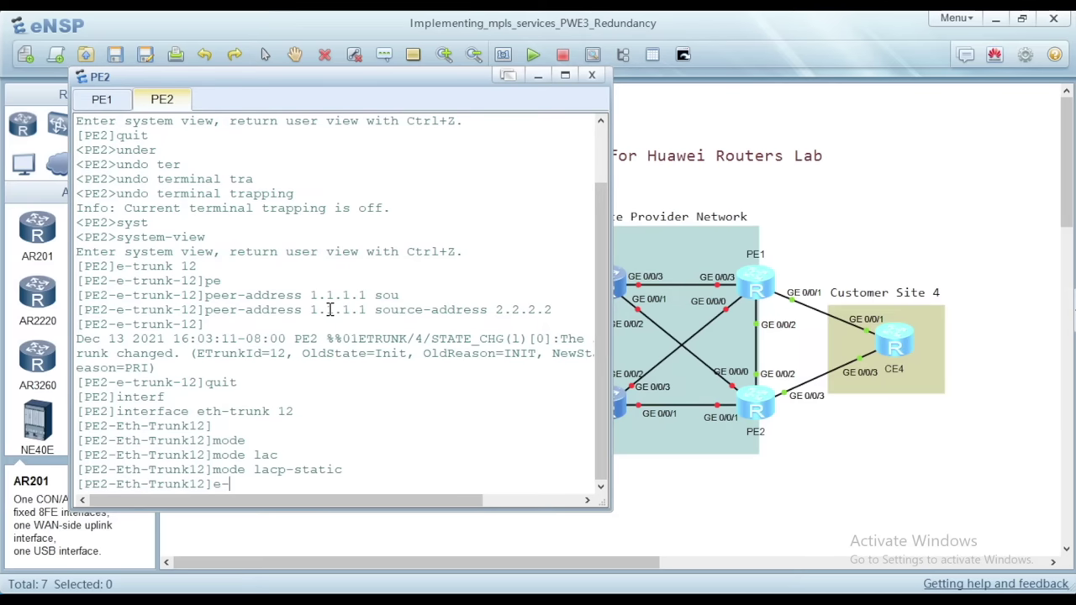
text(12)
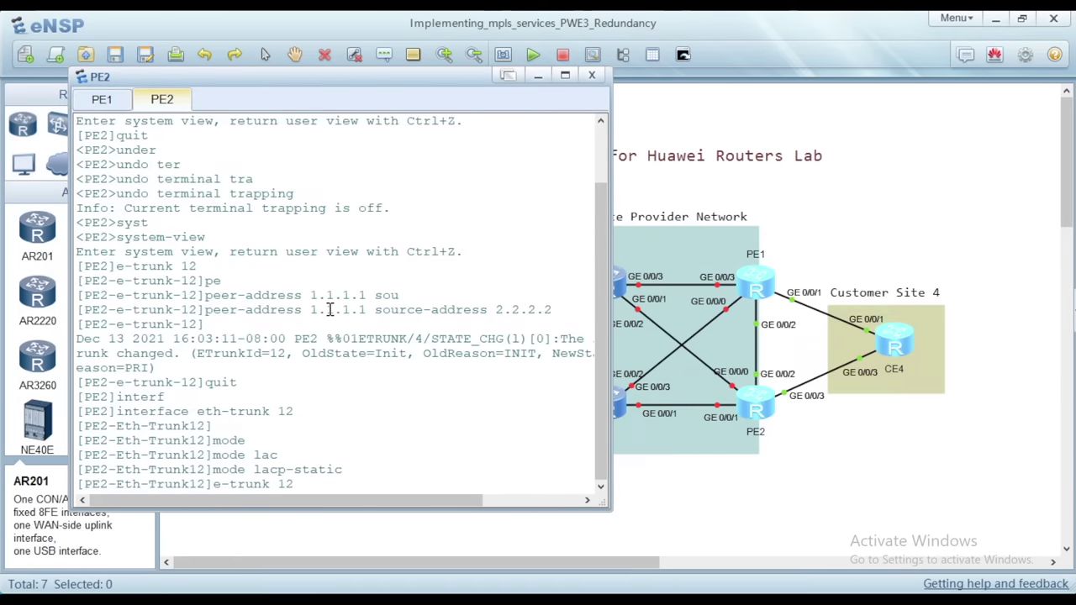
key(Return)
key(Return)
key(Return)
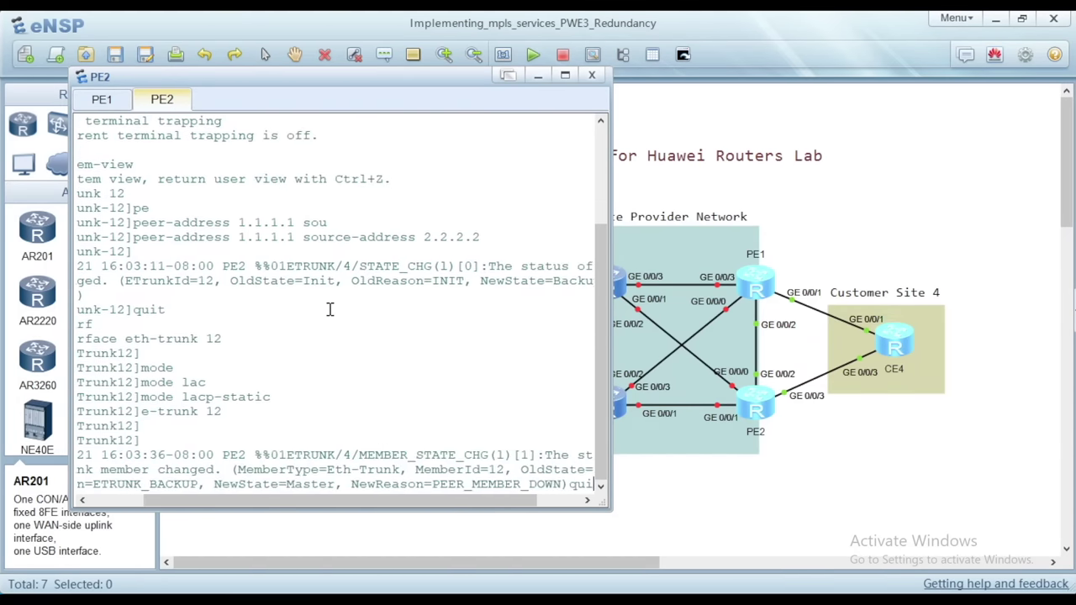
Add PE2's interface GigabitEthernet 0/0/3 to Eth-Trunk 12 and return to system view.
text(interf)
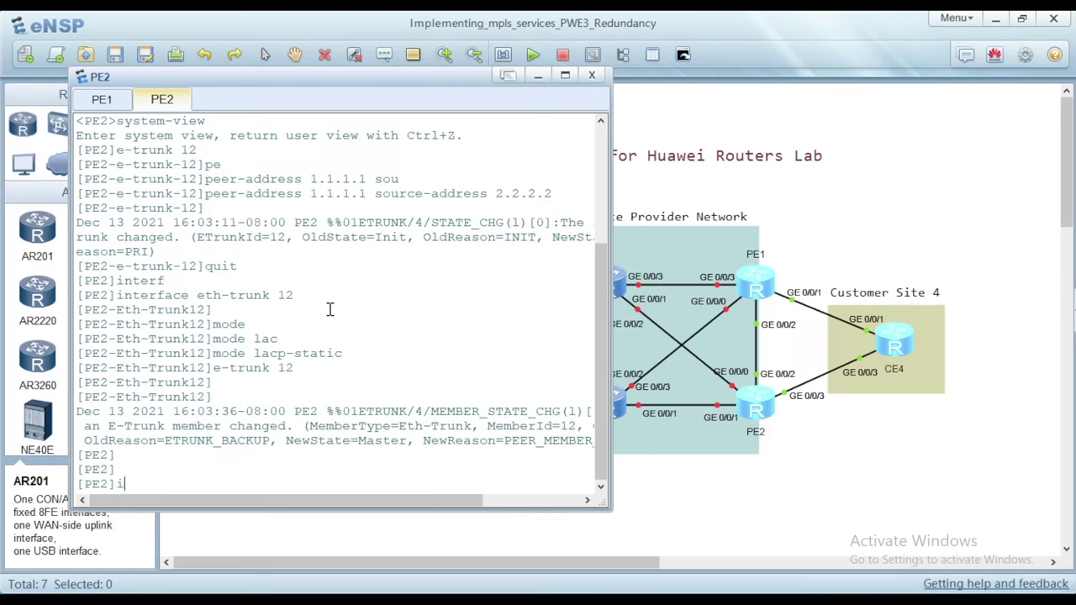
key(Tab)
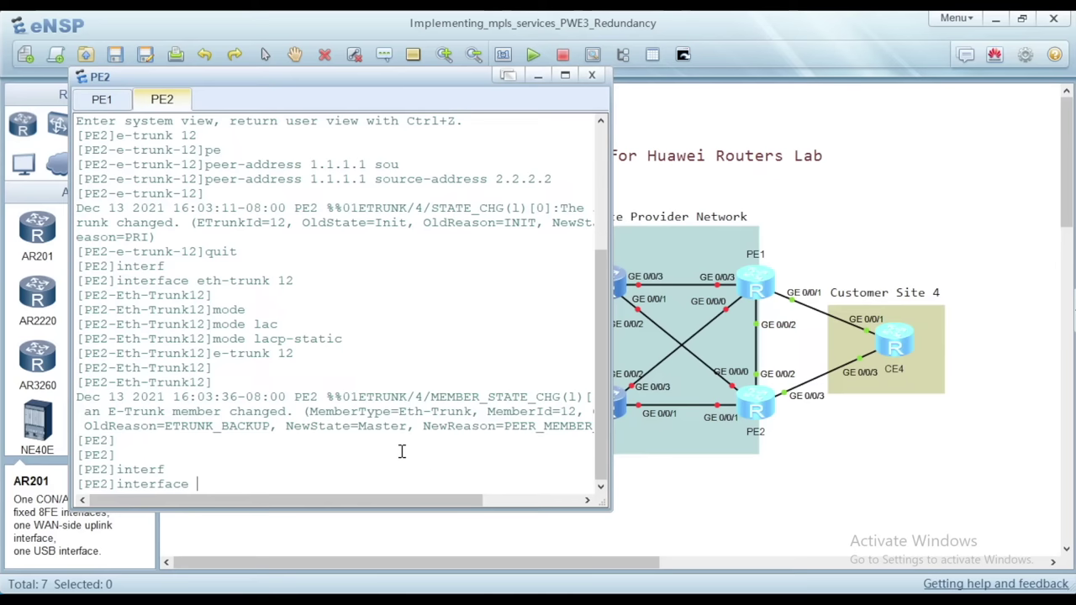
text(gi)
key(Tab)
text(0/0/)
text(3)
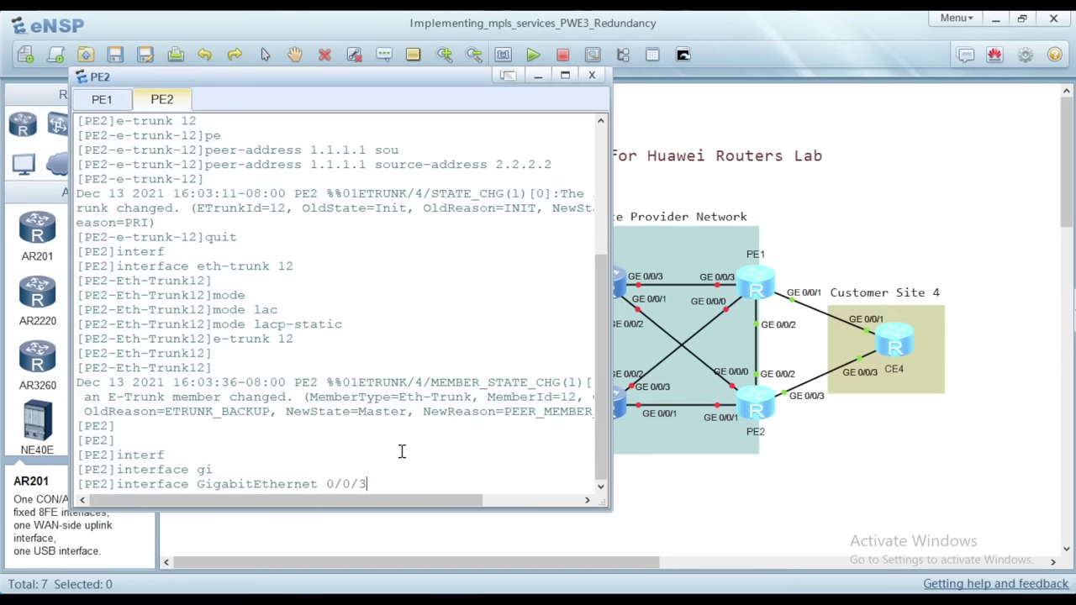
key(Return)
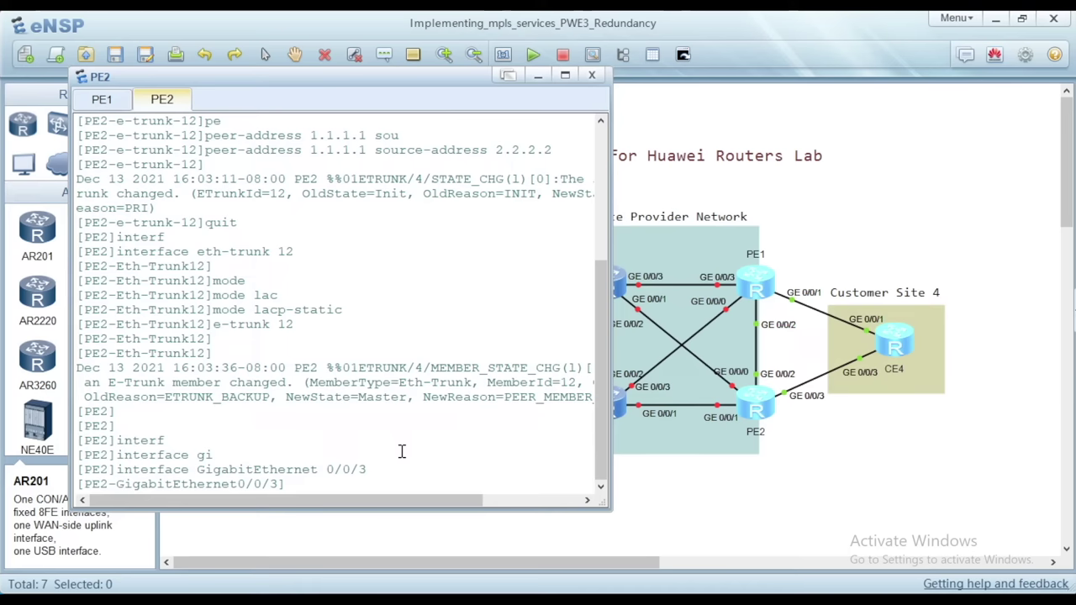
text(eth-trunk 12)
key(Return)
key(Return)
key(Return)
text(quit)
key(Return)
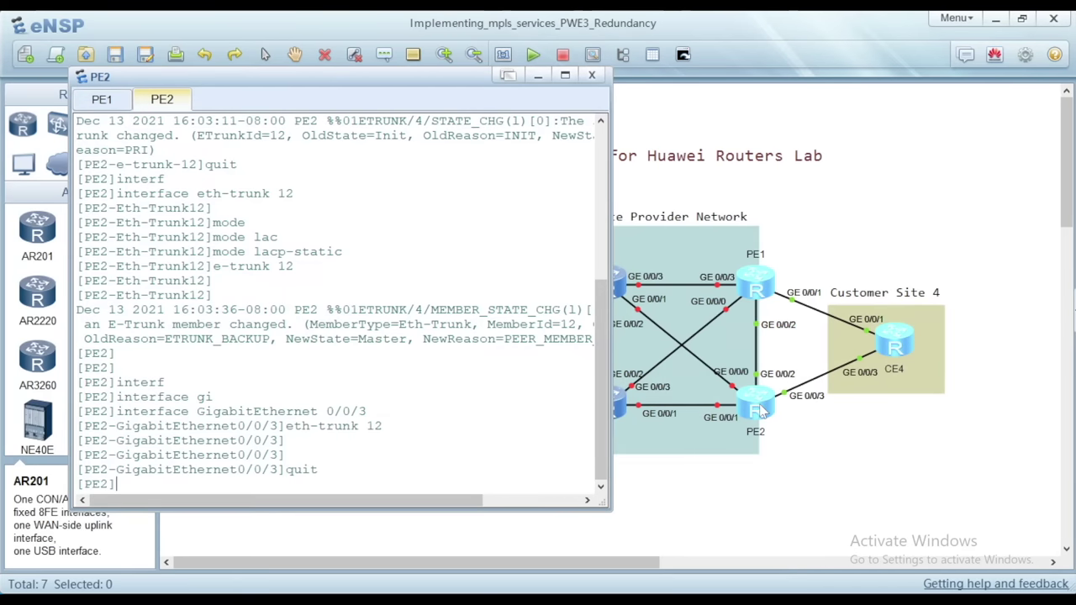
Open the command line of router CE4 and enter system view.
right_click(896, 349)
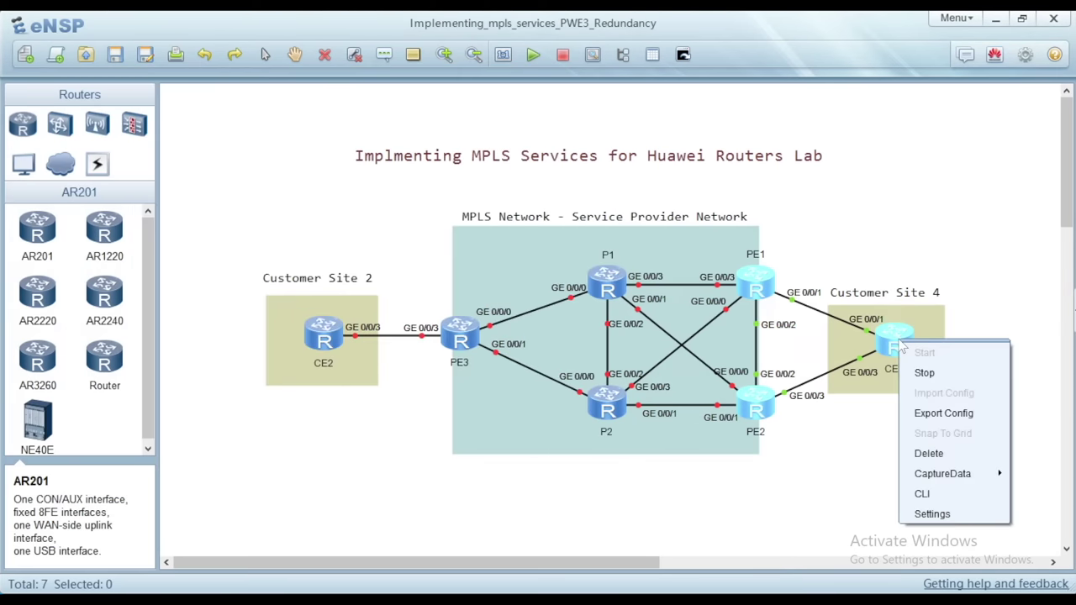
click(935, 499)
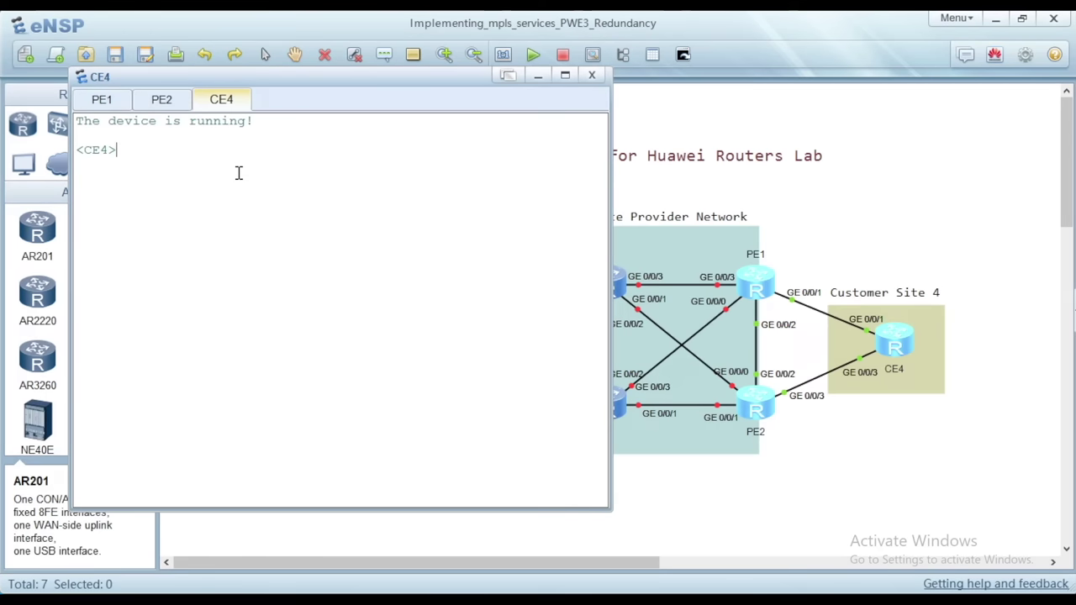
key(Return)
key(Return)
text(syst)
key(Tab)
key(Return)
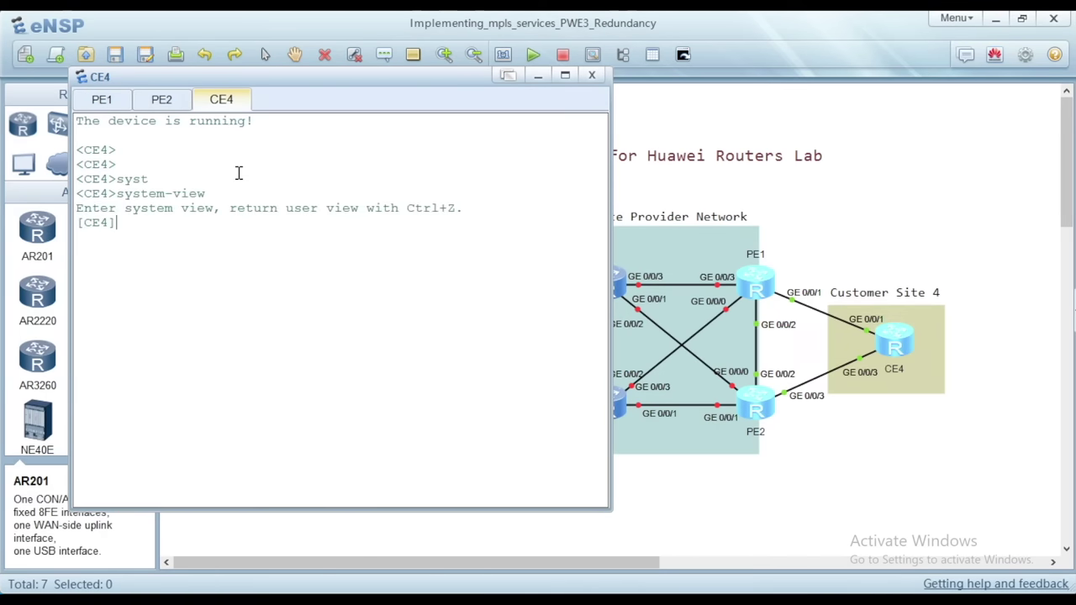
Create the interface Eth-Trunk 4 on CE4.
text(interf)
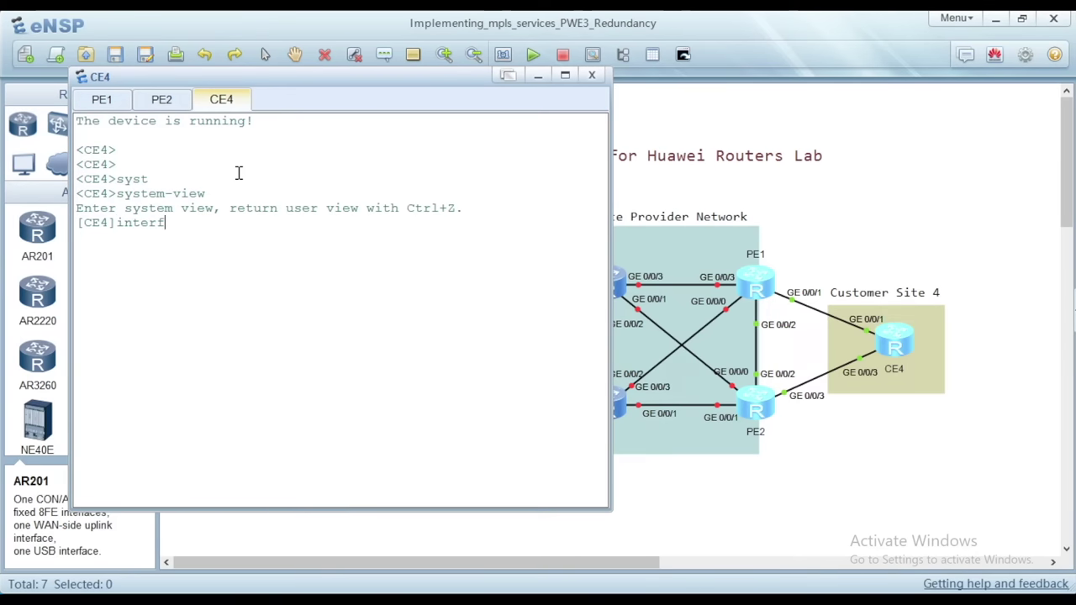
key(Tab)
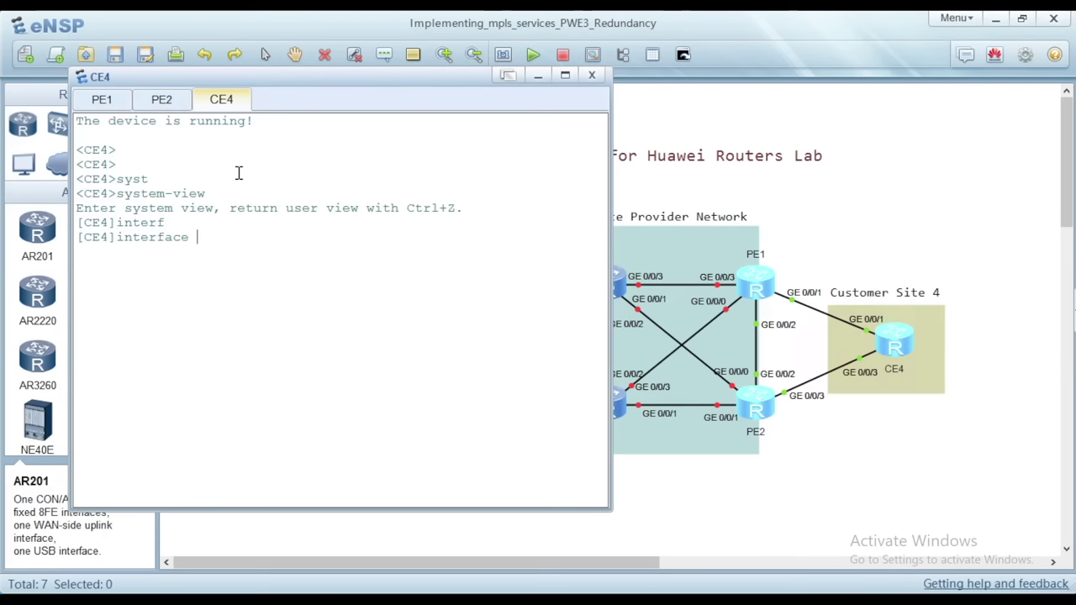
text(eth-trinn)
key(BackSpace)
key(BackSpace)
key(BackSpace)
text(unk 4)
key(Return)
Set the mode of Eth-Trunk 4 on CE4 to lacp-static and return to system view.
text(mod)
key(Tab)
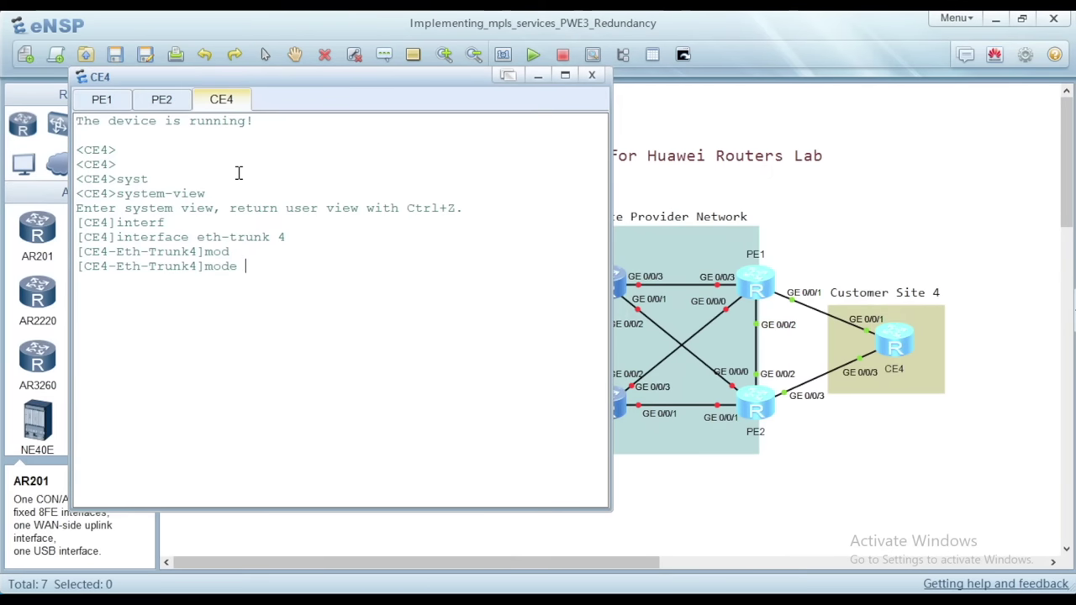
text(l)
key(Tab)
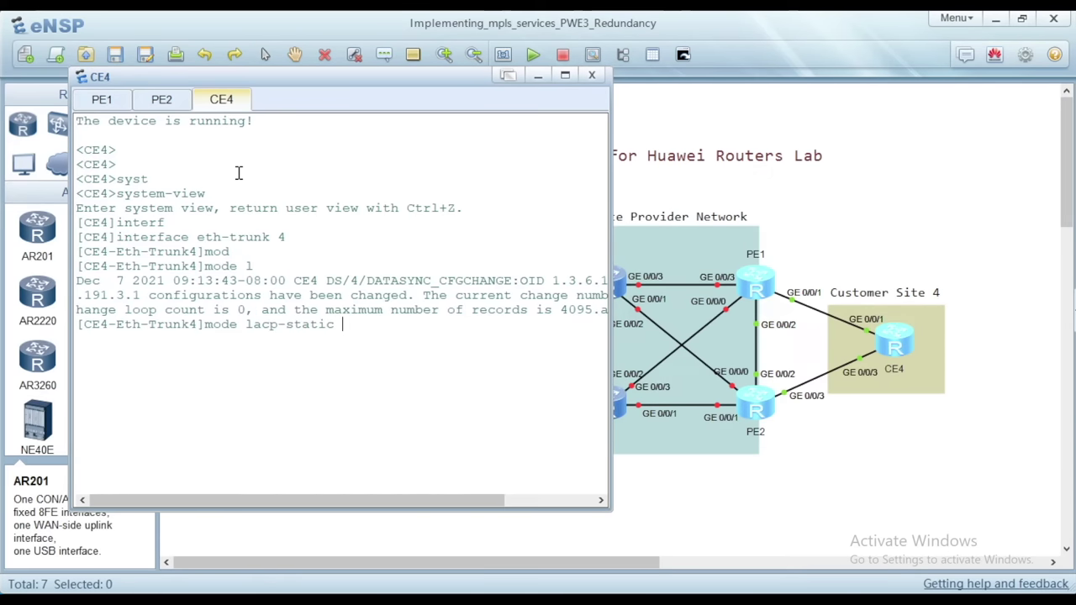
key(Return)
key(Return)
text(quit)
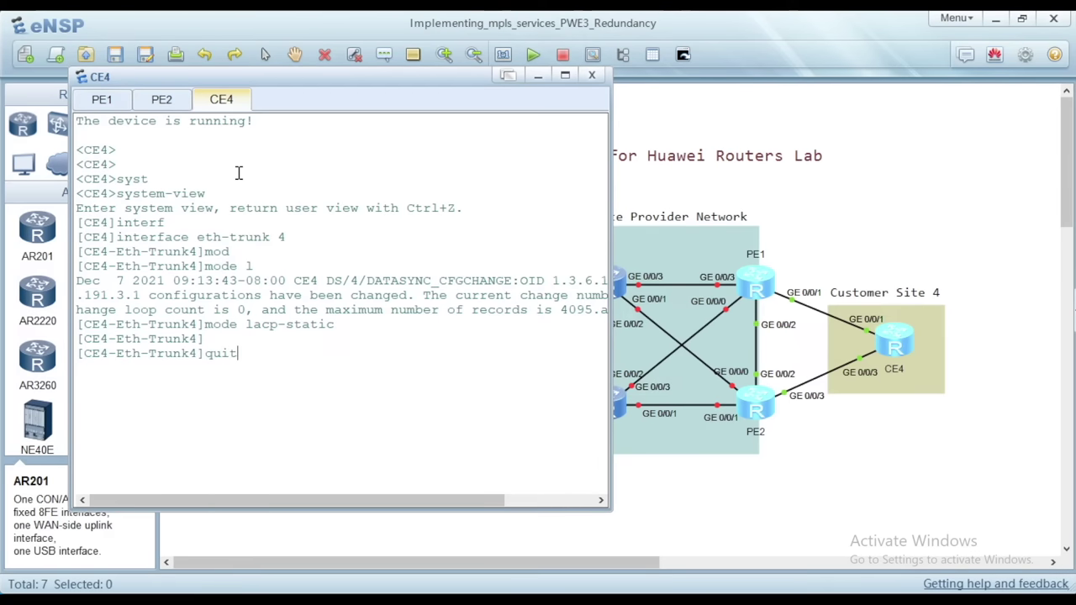
key(Return)
Add CE4's interface GigabitEthernet 0/0/1 to Eth-Trunk 4 and return to system view.
text(interface gi)
key(Tab)
text(0/0/1)
key(Return)
text(eth-)
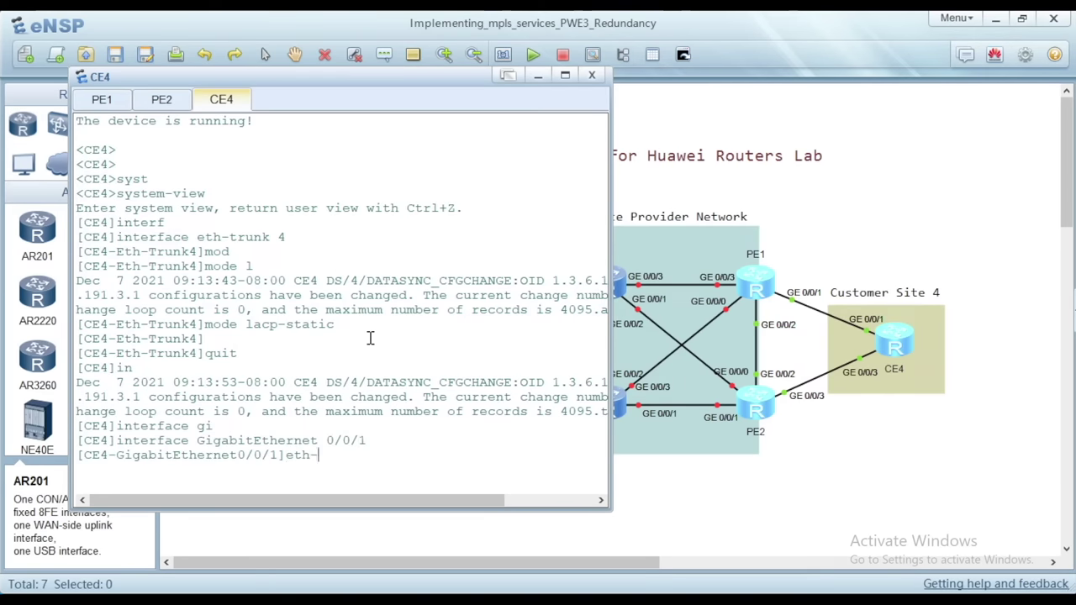
text(trunk 4)
key(Return)
key(Return)
key(Return)
key(Return)
text(quit)
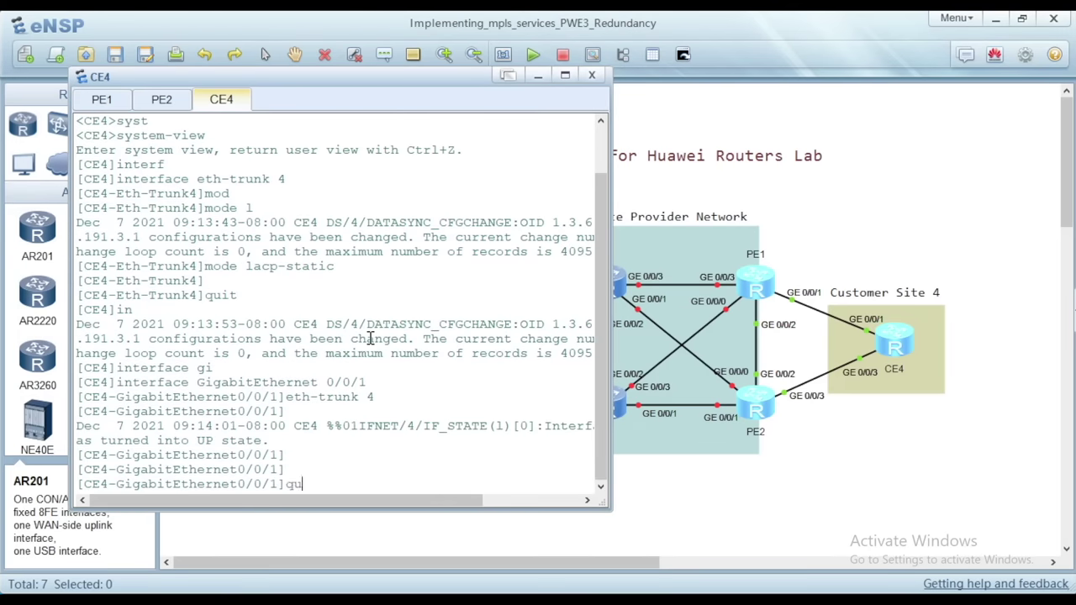
key(Return)
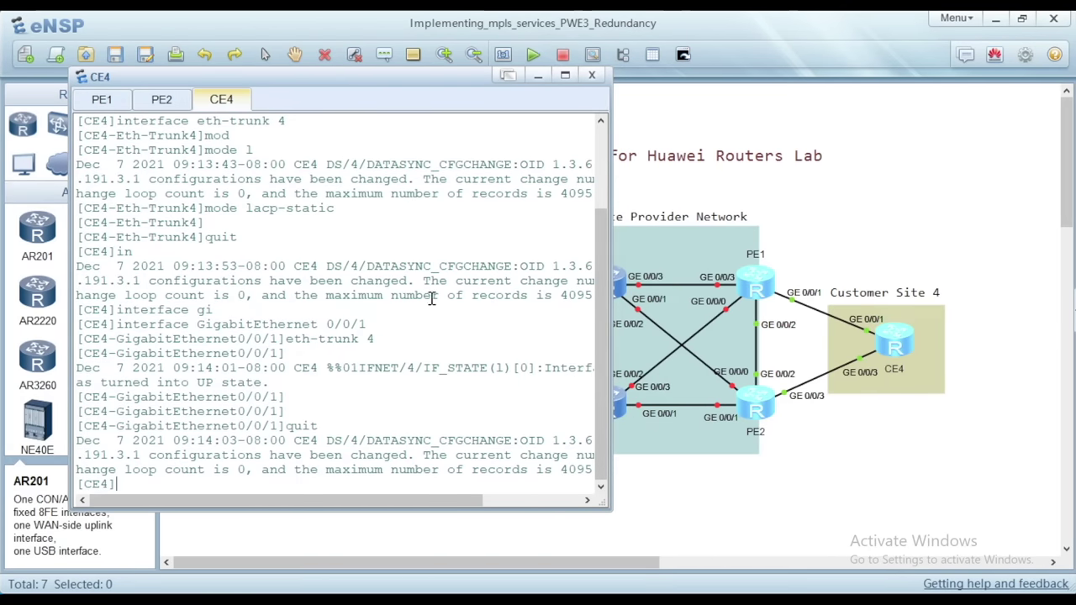
Return to user view on CE4 and turn off terminal trapping with undo terminal trapping.
text(quit)
key(Return)
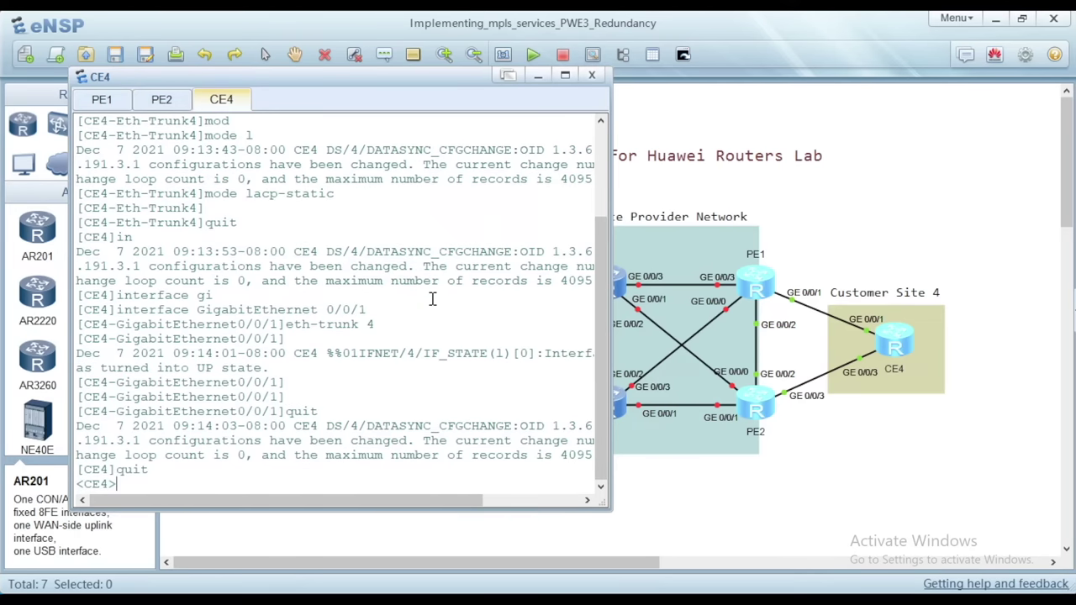
text(unde)
key(BackSpace)
key(Tab)
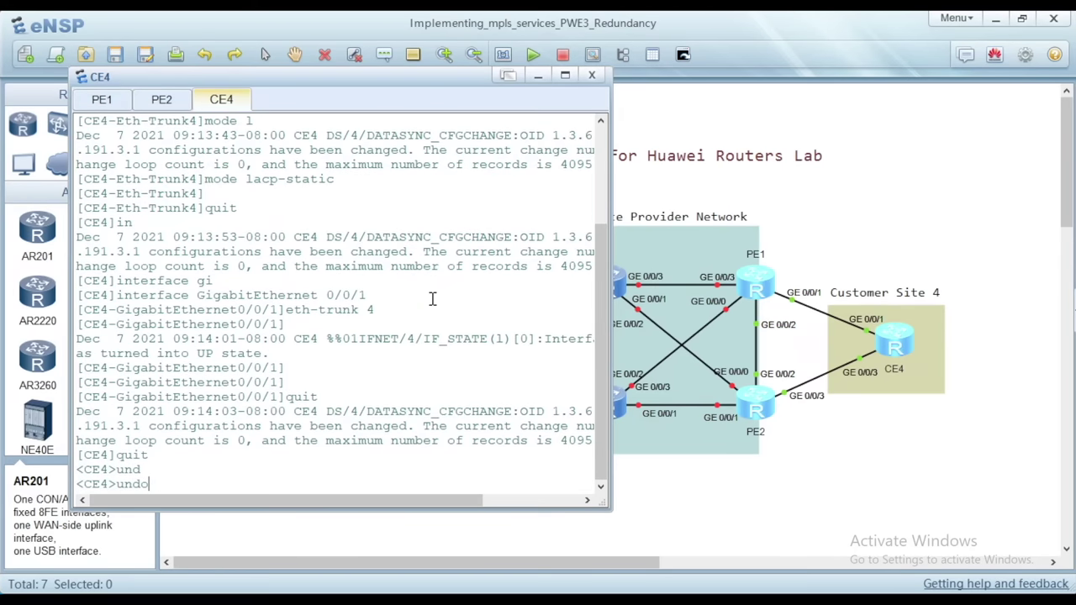
text(ter)
key(Tab)
text(tra)
key(Tab)
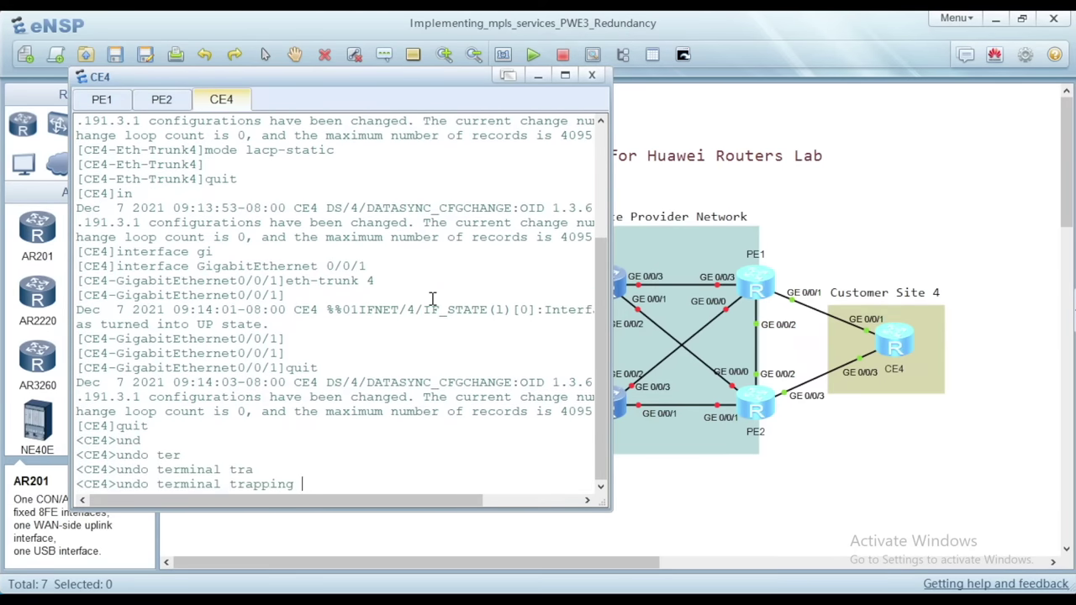
key(Return)
key(Return)
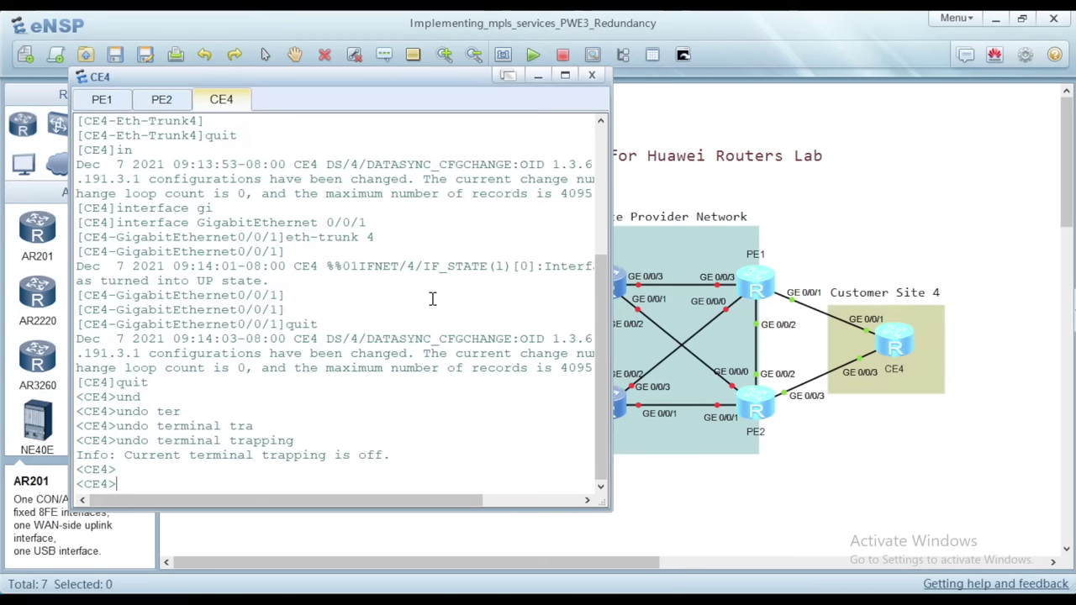
drag(425, 353, 326, 339)
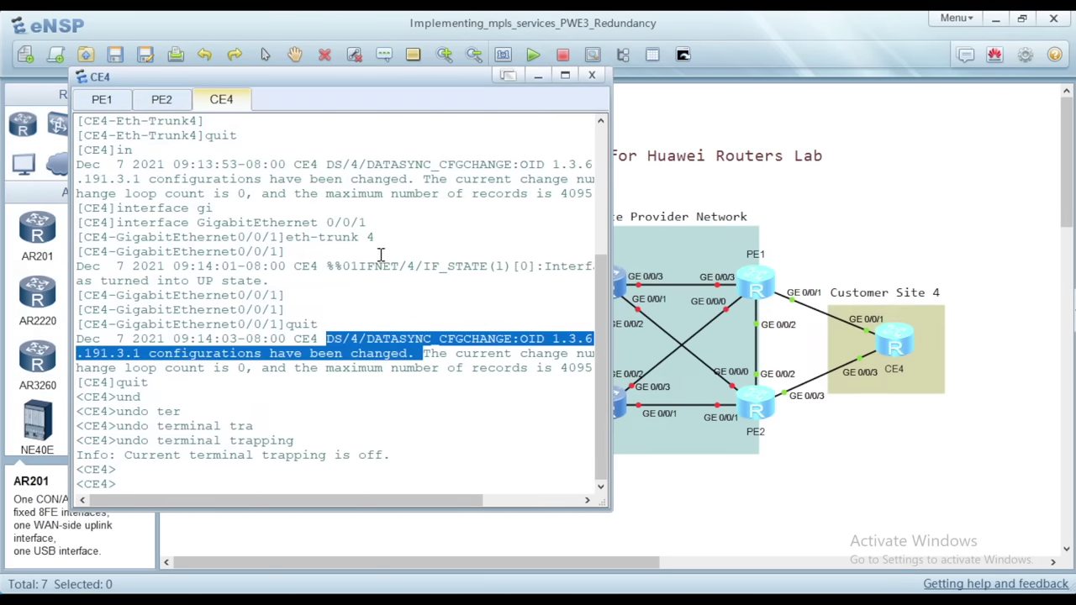
drag(380, 253, 384, 268)
click(435, 294)
Enter system view again on CE4.
text(syst)
key(Tab)
key(Return)
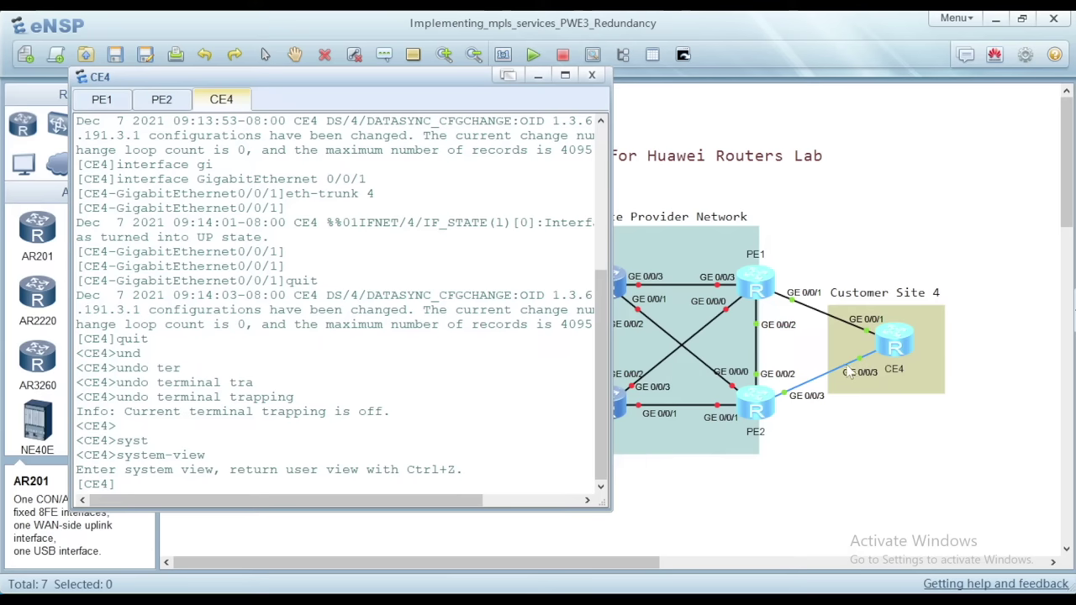
Enter the view of interface GigabitEthernet 0/0/3 on CE4 and try to add it to Eth-Trunk 4.
text(interf)
key(Tab)
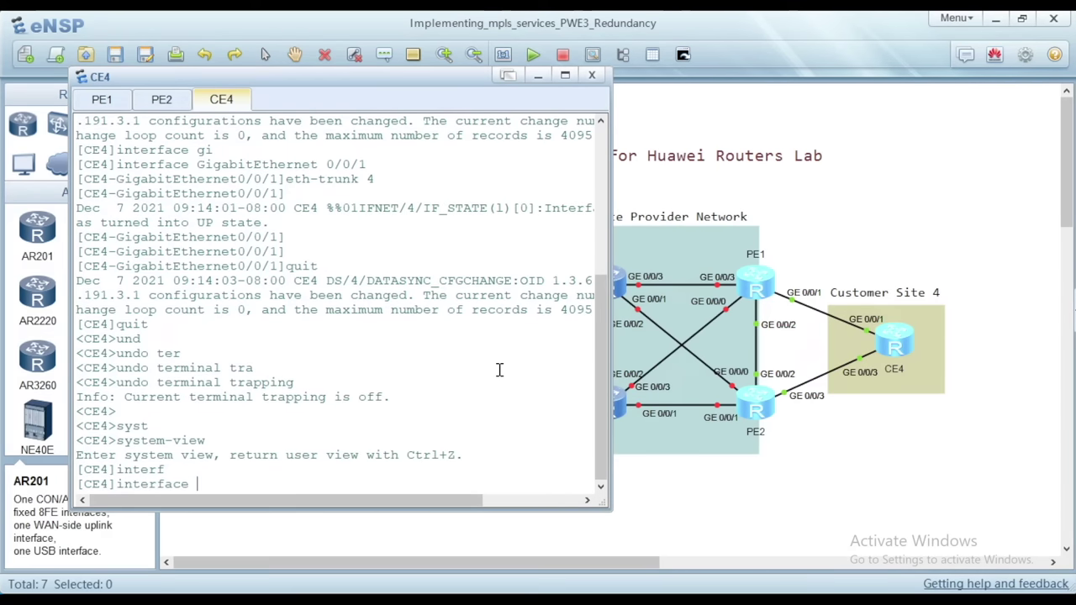
text(gi)
key(Tab)
text(0/0/)
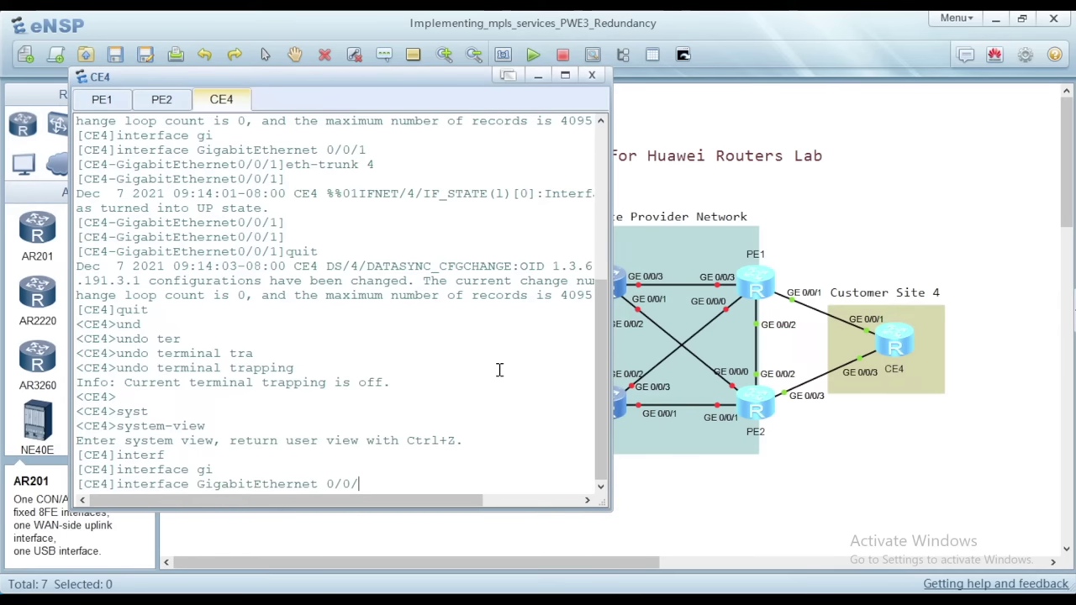
text(3)
key(Return)
text(eth-trunk 4)
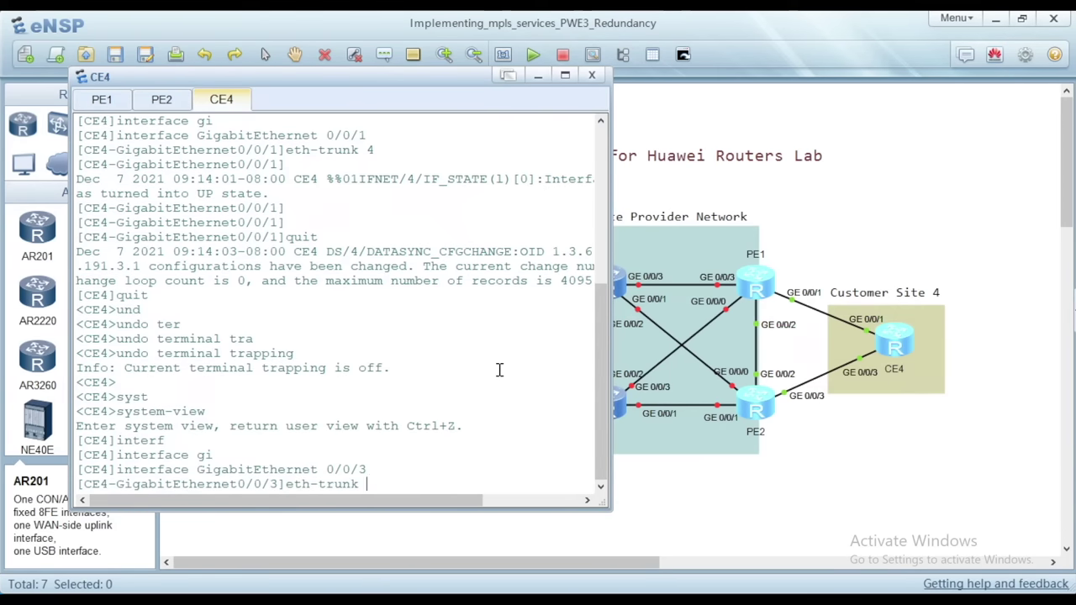
key(Return)
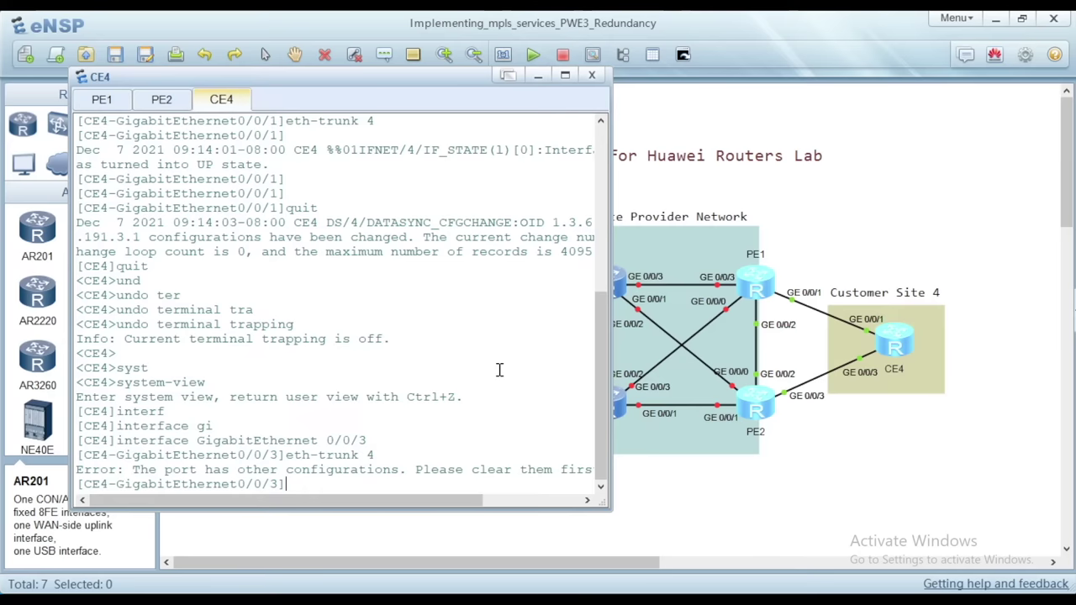
key(Return)
key(Return)
drag(376, 426, 286, 427)
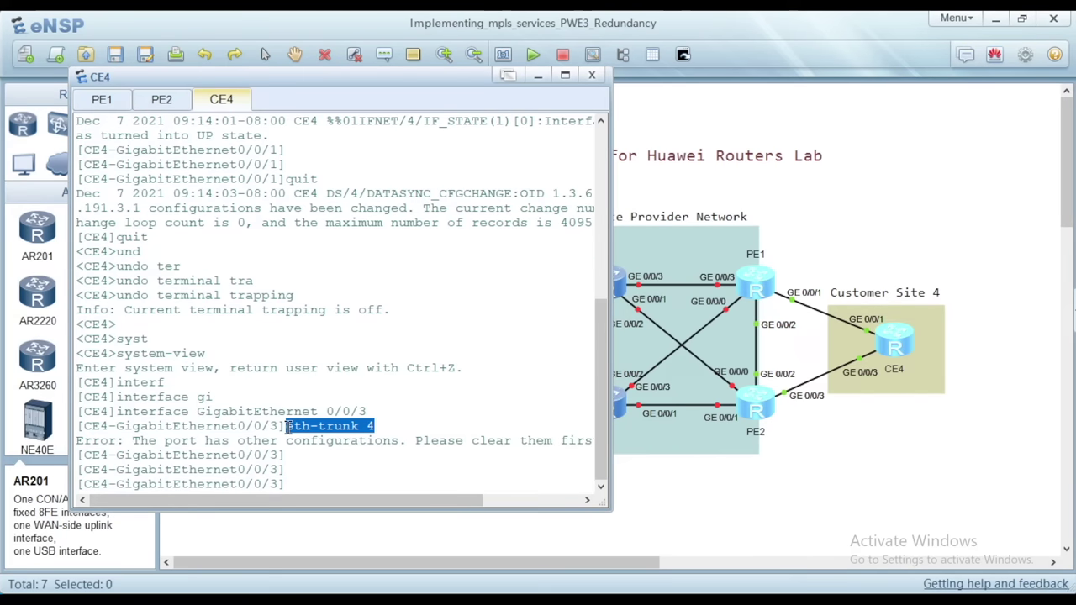
click(80, 441)
drag(80, 441, 599, 440)
click(329, 473)
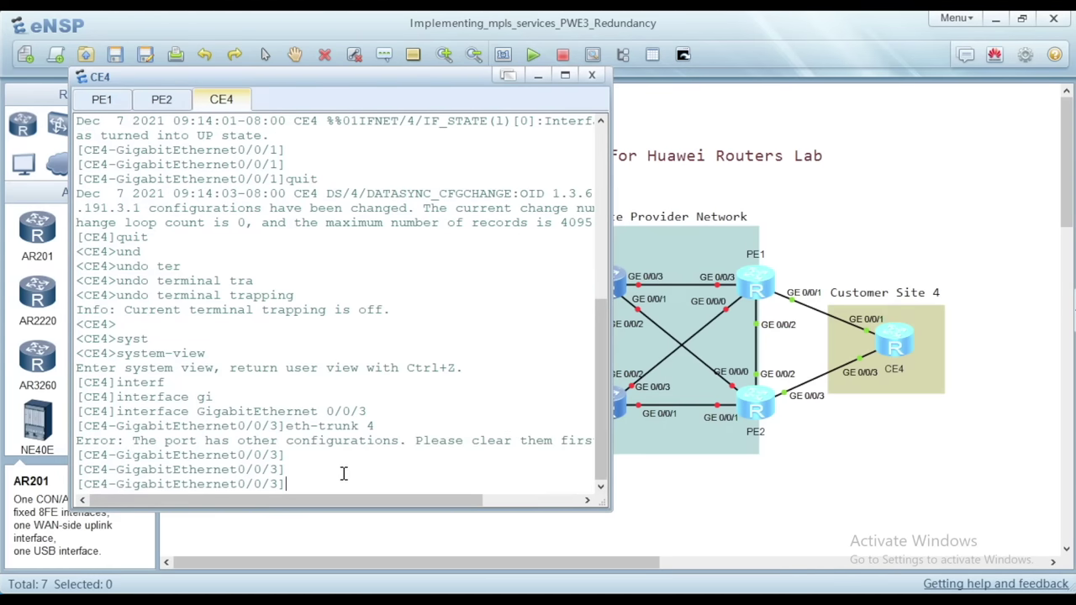
Display the current configuration of CE4's interface GigabitEthernet 0/0/3 with display this and review its existing settings.
text(displ)
key(Tab)
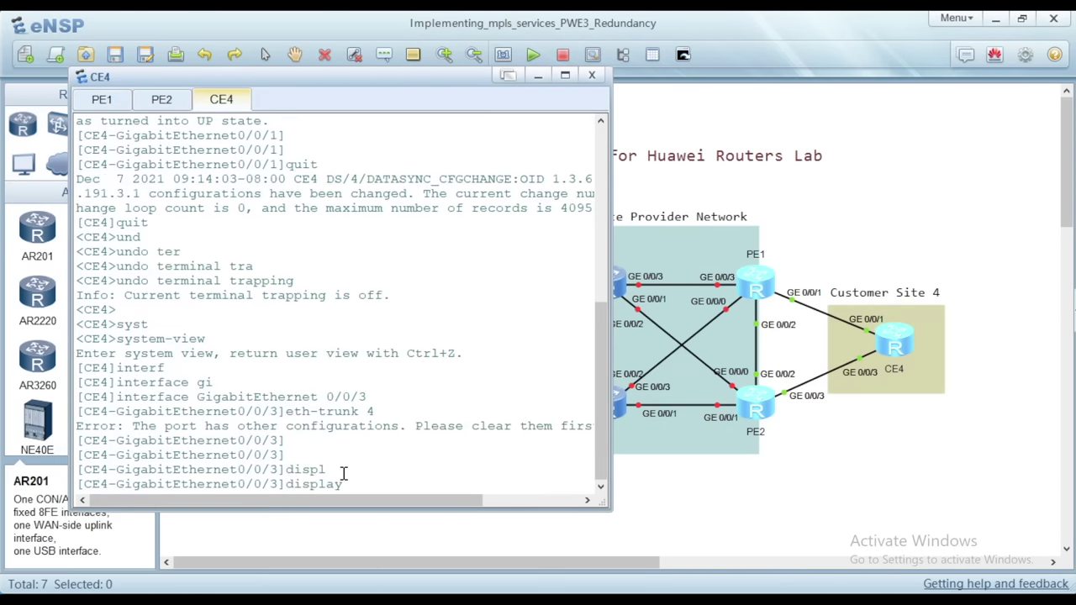
text(this)
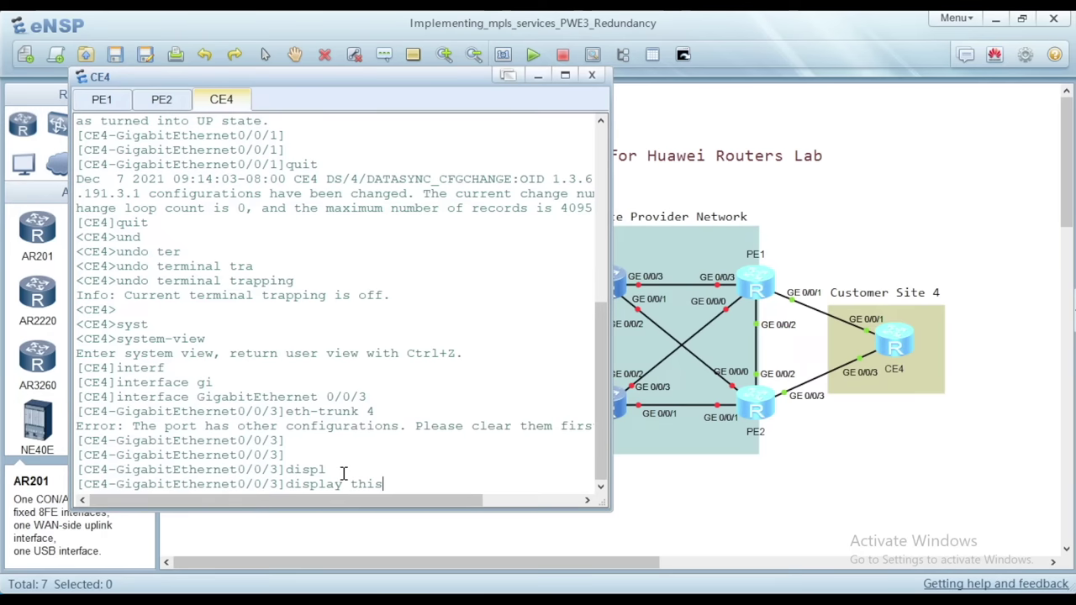
key(Return)
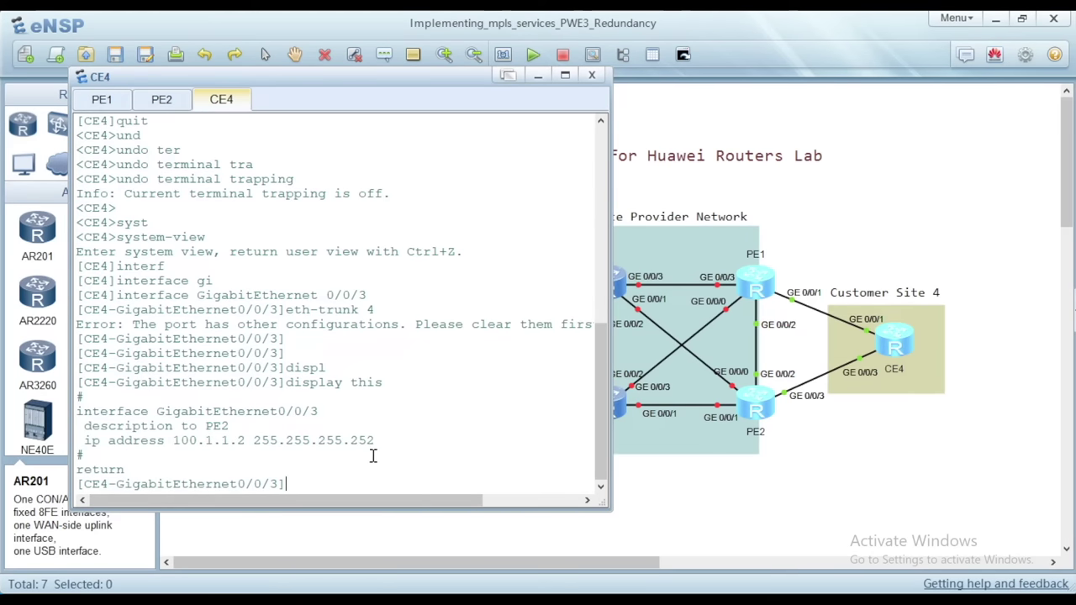
drag(379, 441, 63, 426)
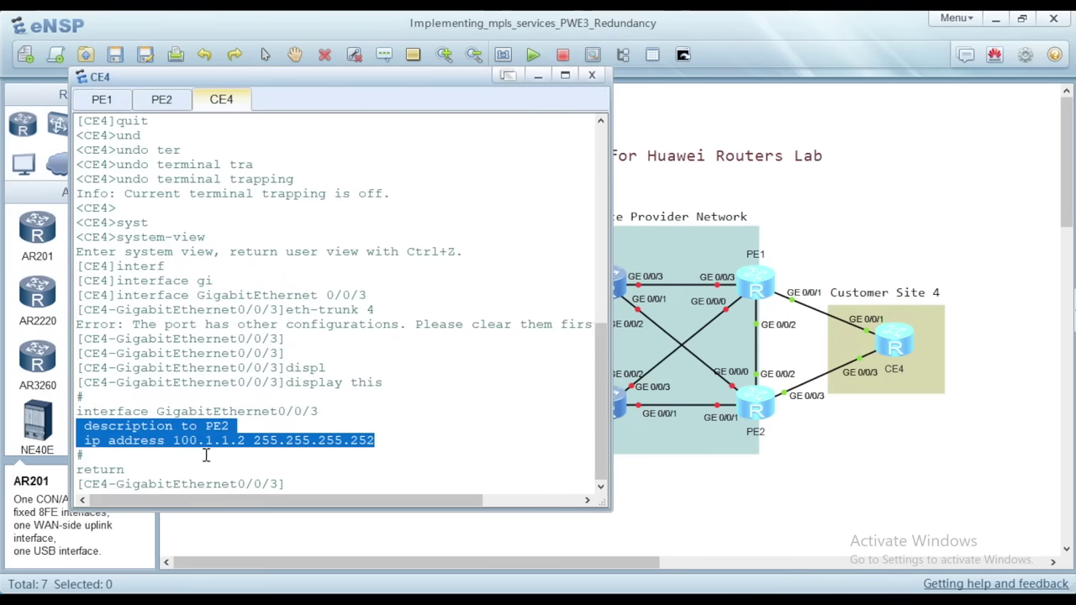
click(322, 486)
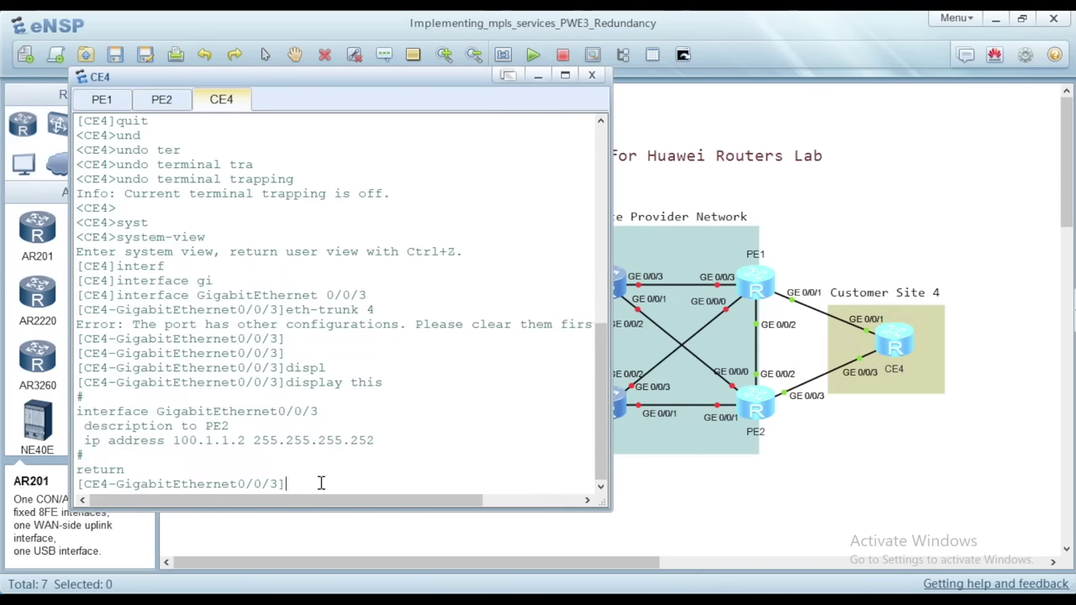
Remove the IP address from CE4's interface GigabitEthernet 0/0/3 with undo ip address.
text(und)
key(Tab)
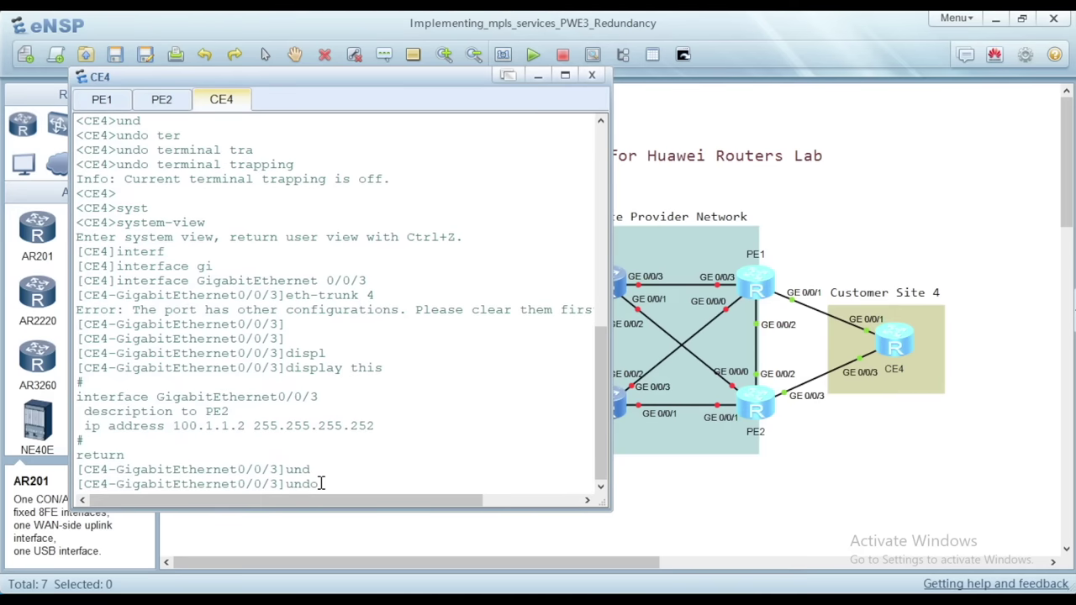
text(ip add)
key(Tab)
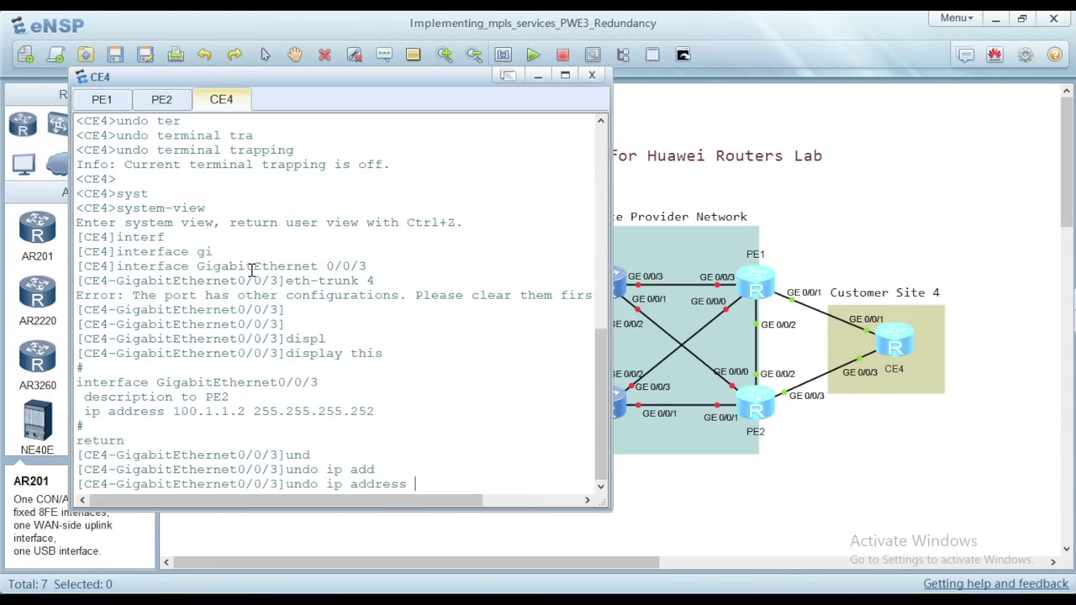
key(Return)
Remove the description from CE4's interface GigabitEthernet 0/0/3 with undo description.
text(und)
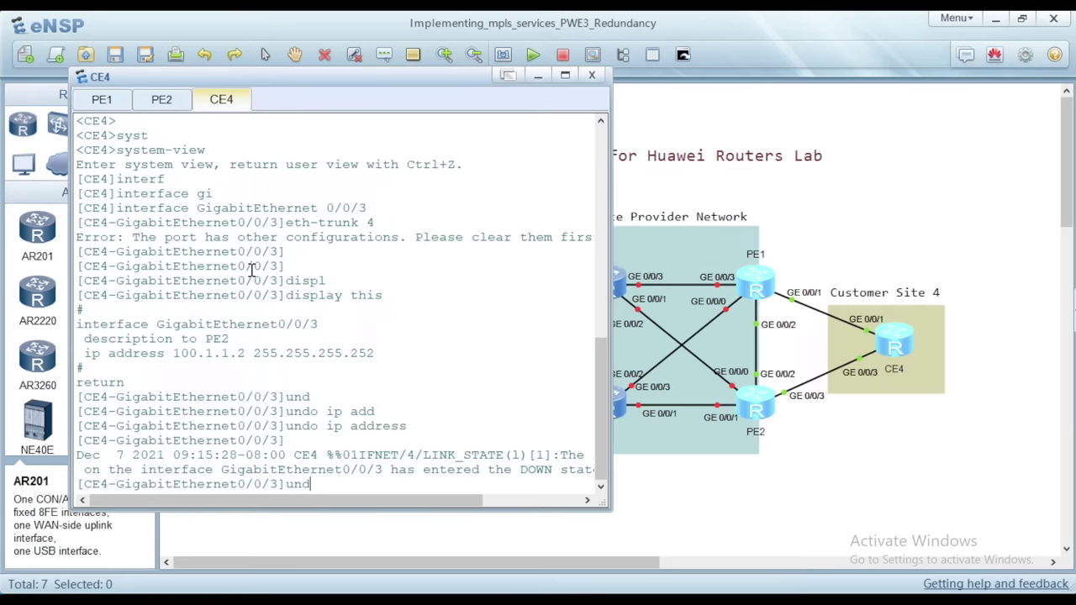
key(Tab)
text(des)
key(Tab)
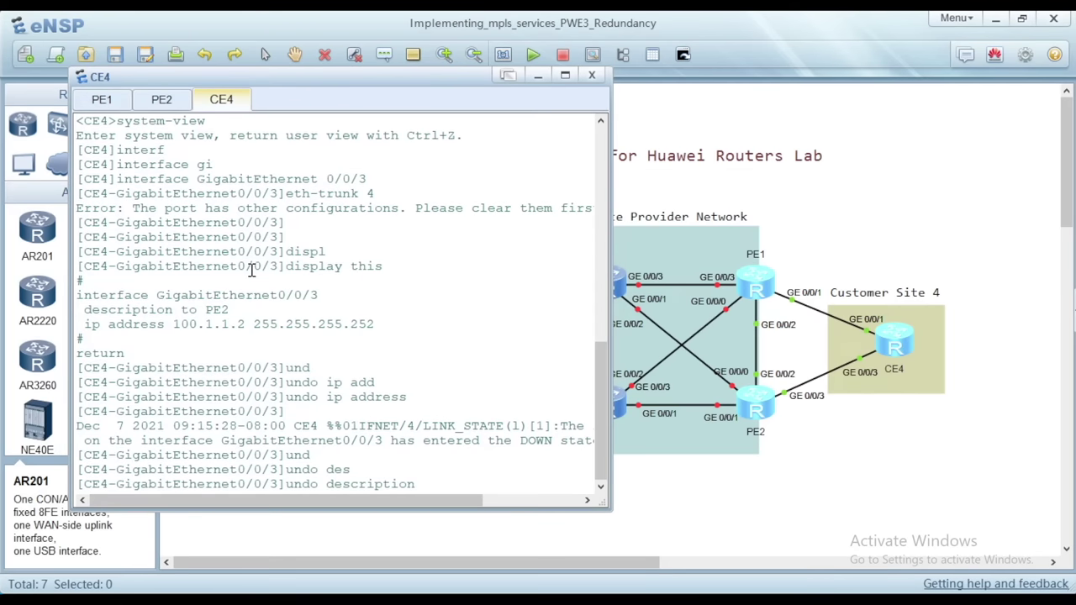
key(Return)
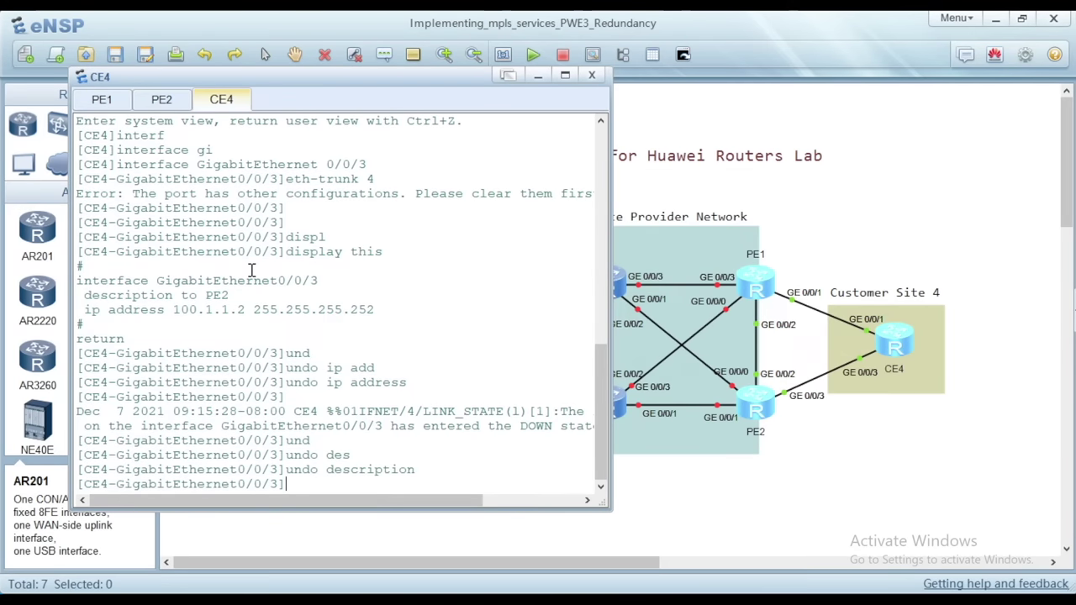
key(Return)
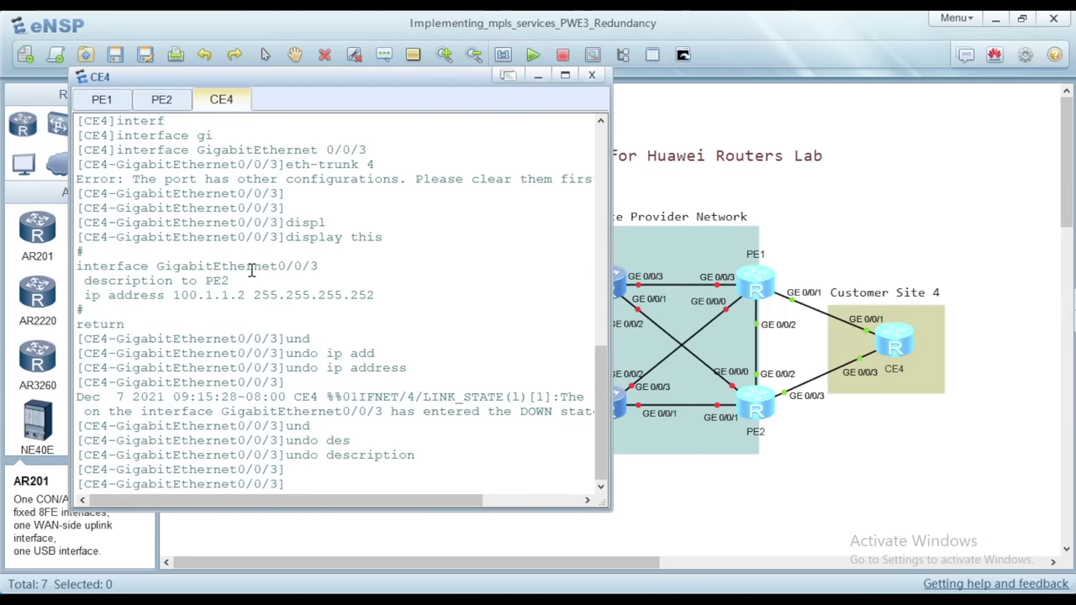
Add CE4's interface GigabitEthernet 0/0/3 to Eth-Trunk 4 and return to system view.
text(eth-trunk 4)
key(Return)
key(Return)
key(Return)
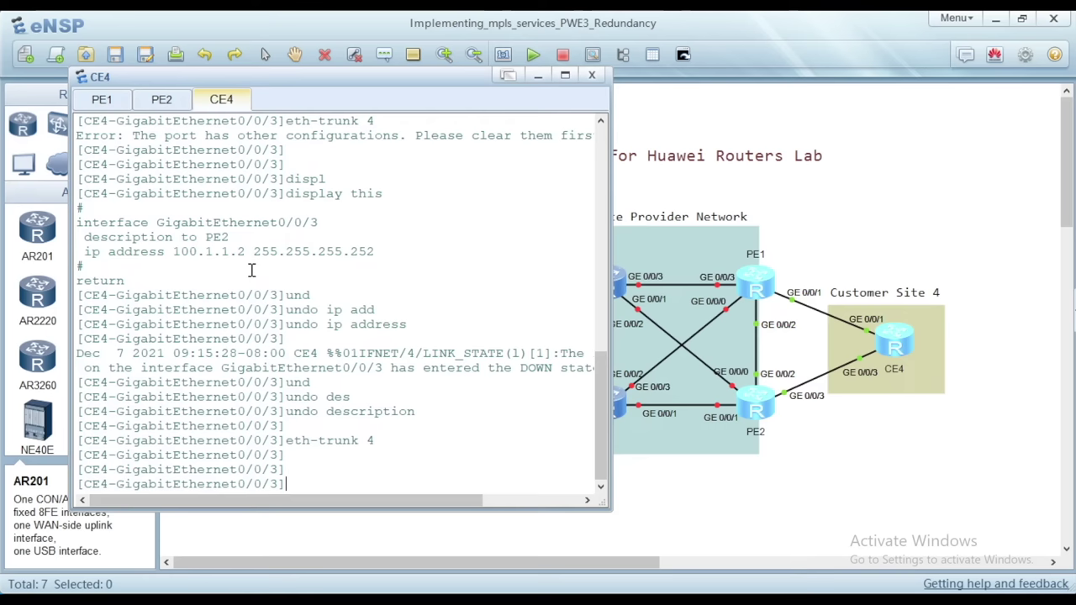
text(quit)
key(Return)
key(Return)
key(Return)
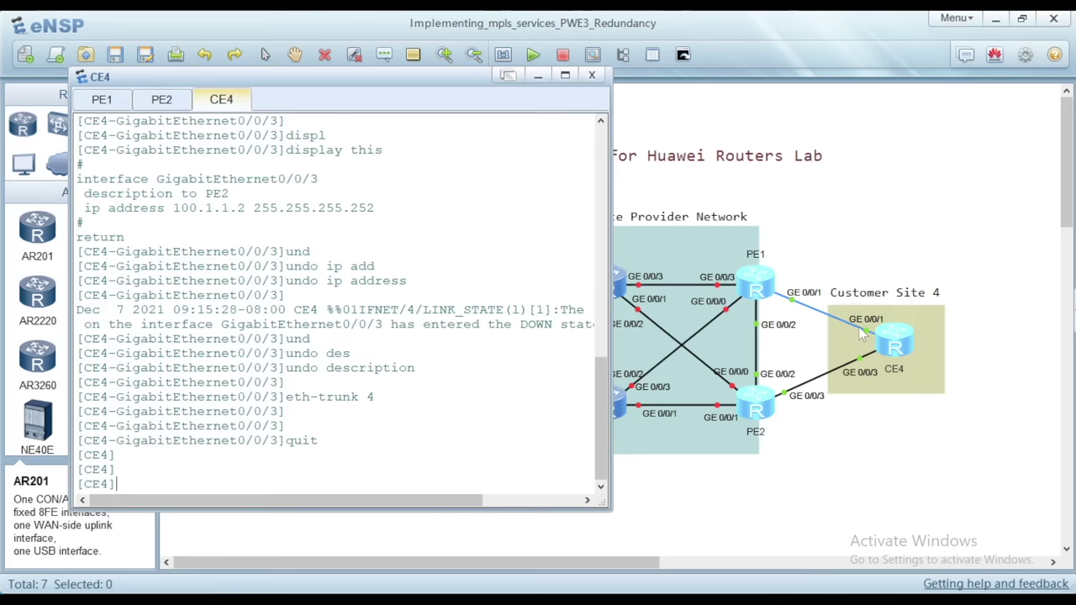
Display the Eth-Trunk 4 interface information on CE4 with display interface eth-trunk 4, down to the member port table.
text(displ)
key(Tab)
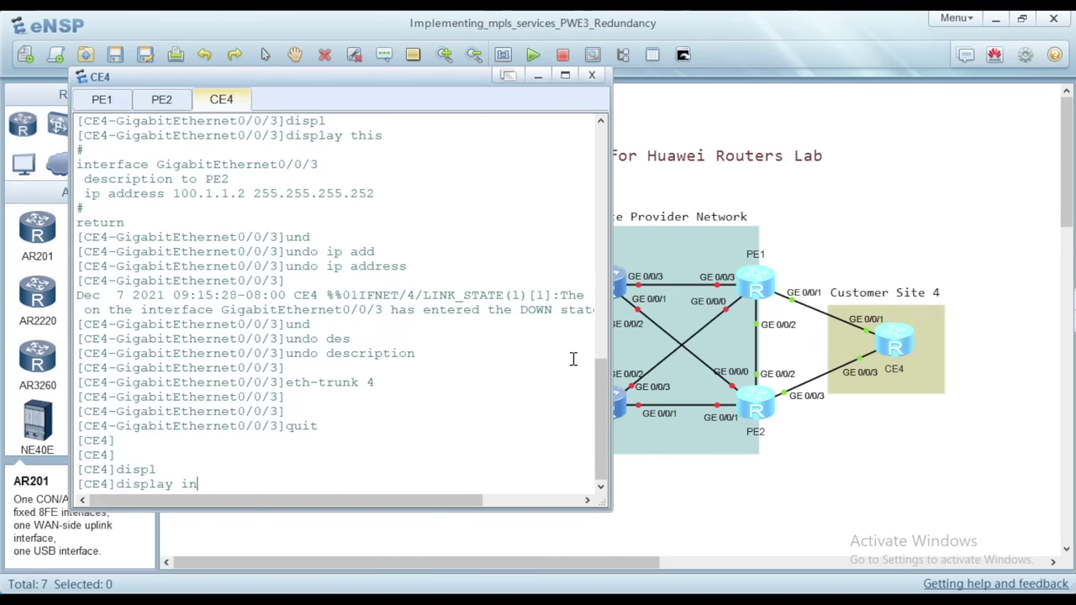
text(terf)
key(Tab)
text(eth-trunk 4)
key(Return)
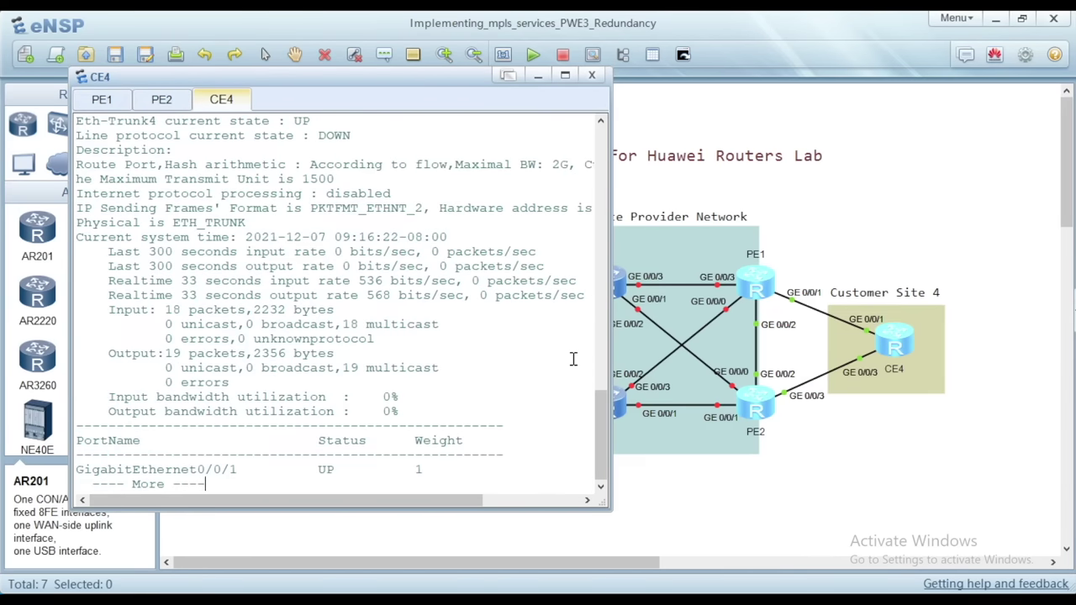
key(Return)
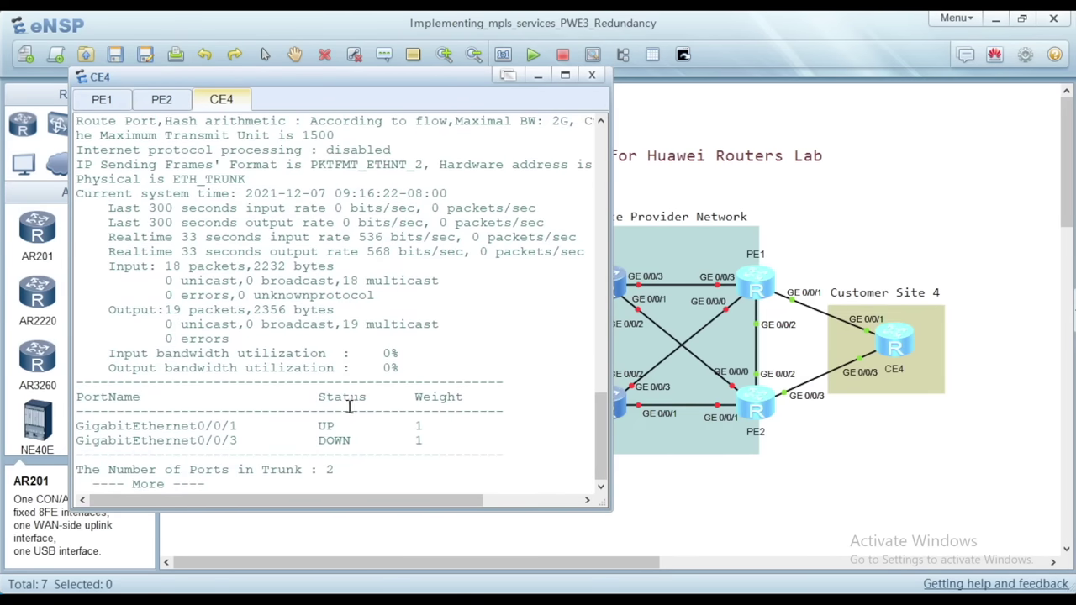
Examine the names and status of Eth-Trunk 4's member ports on CE4, and finish paging through the output.
drag(449, 444, 59, 427)
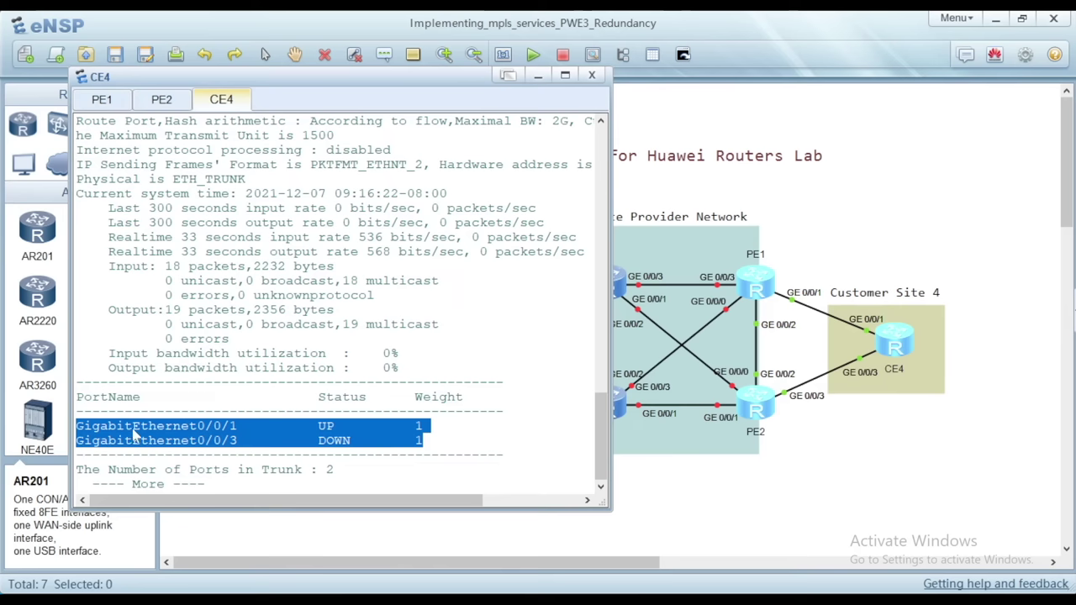
click(201, 429)
drag(200, 428, 256, 443)
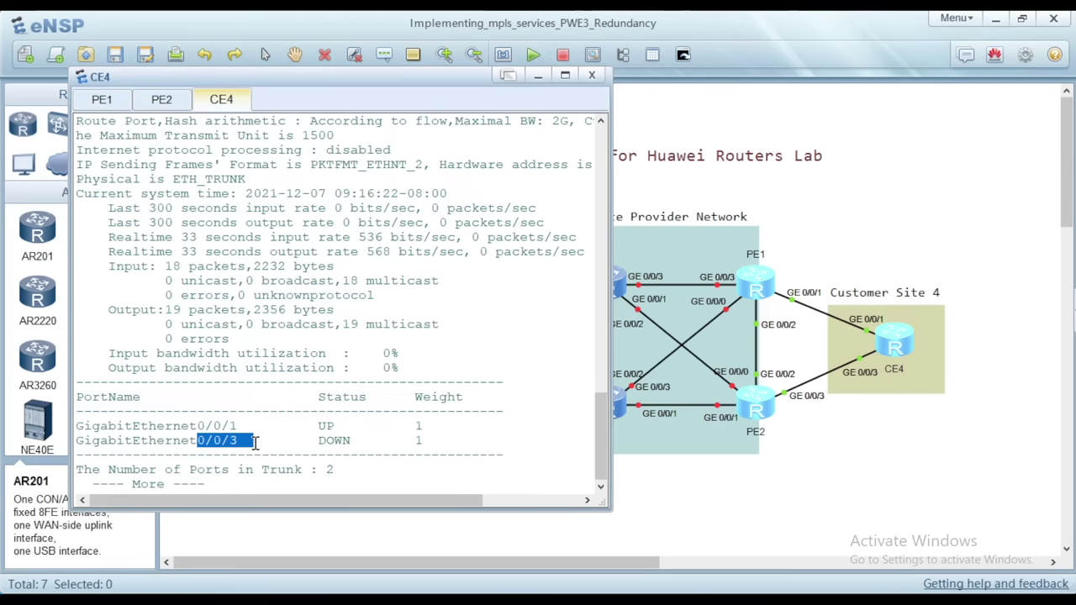
click(341, 426)
double_click(341, 425)
drag(365, 440, 309, 441)
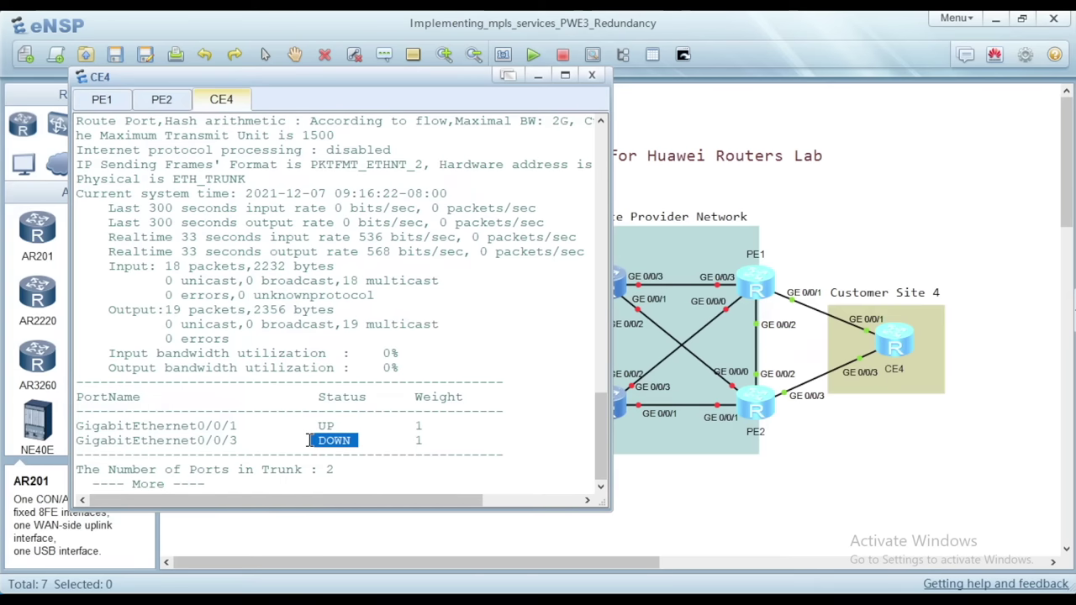
drag(374, 440, 84, 426)
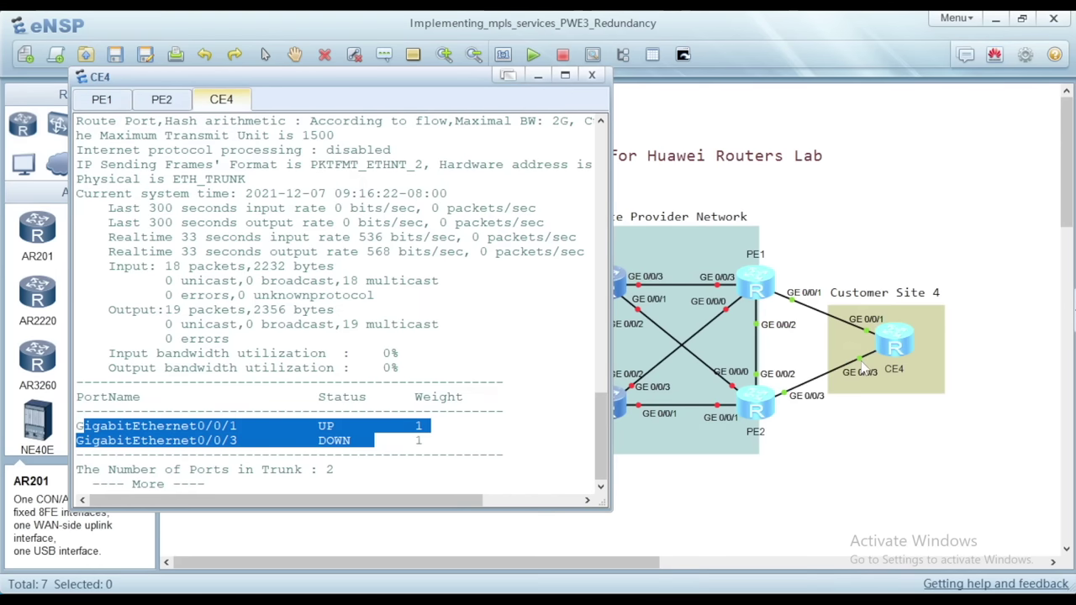
click(463, 474)
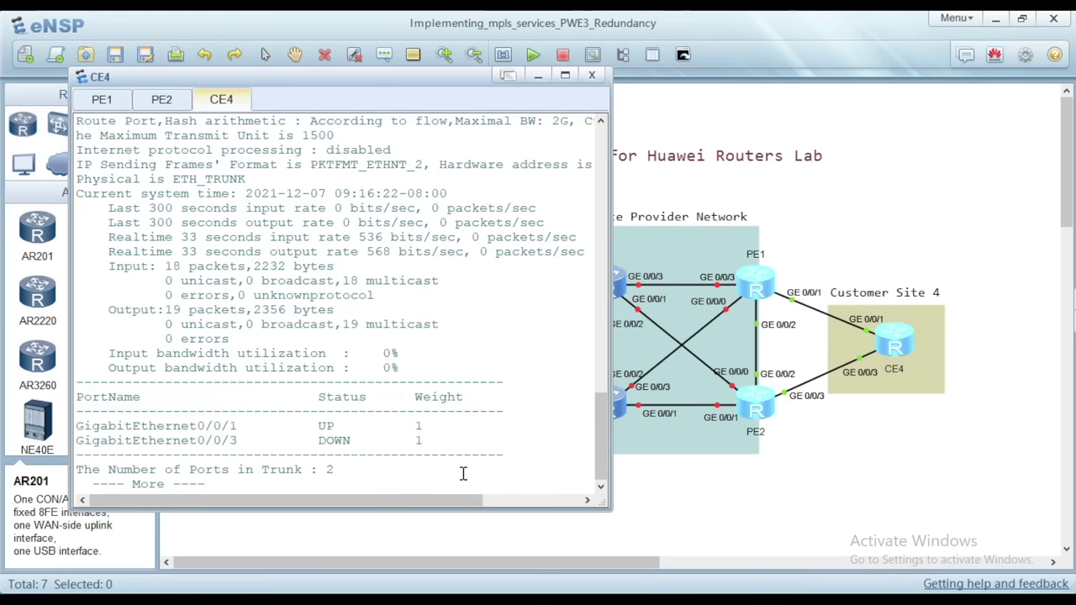
key(space)
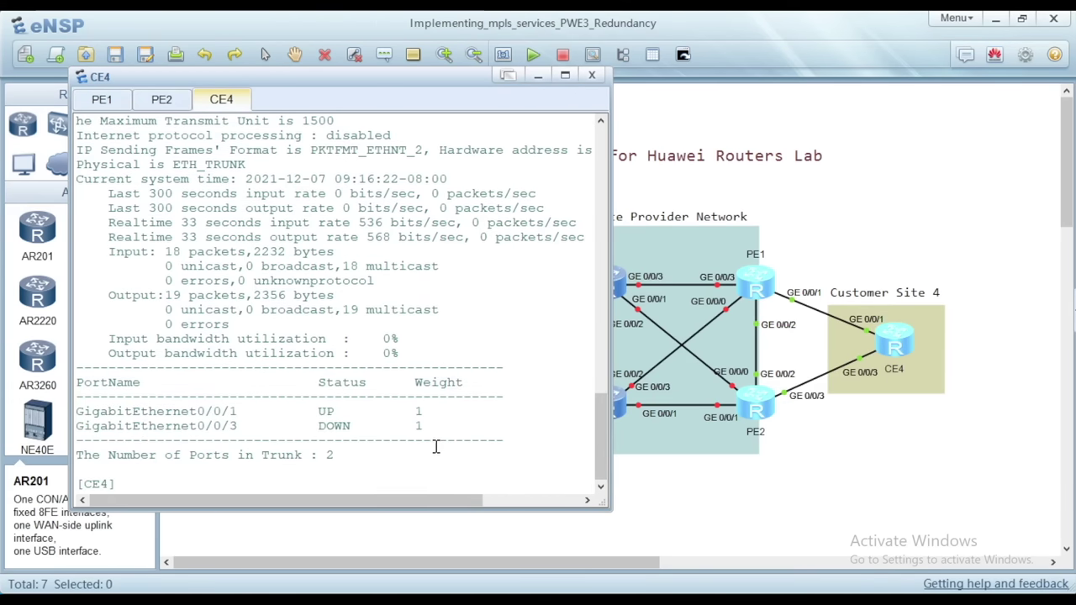
On PE1, run display e-trunk 12 and check the state of member Eth-Trunk 12.
click(101, 101)
key(Return)
key(Return)
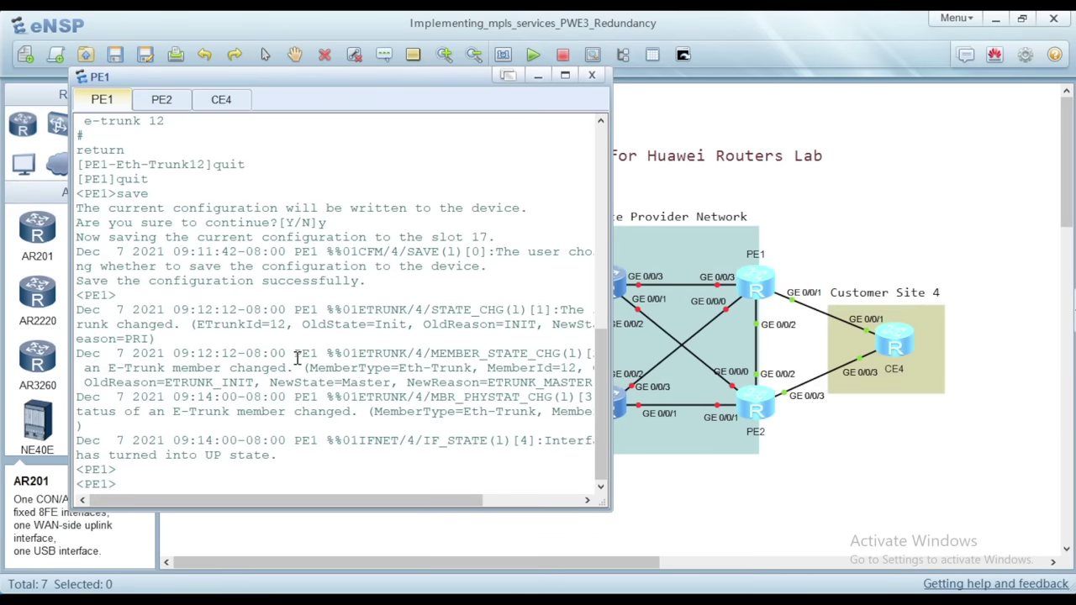
text(displ)
key(Tab)
text(e-trunk)
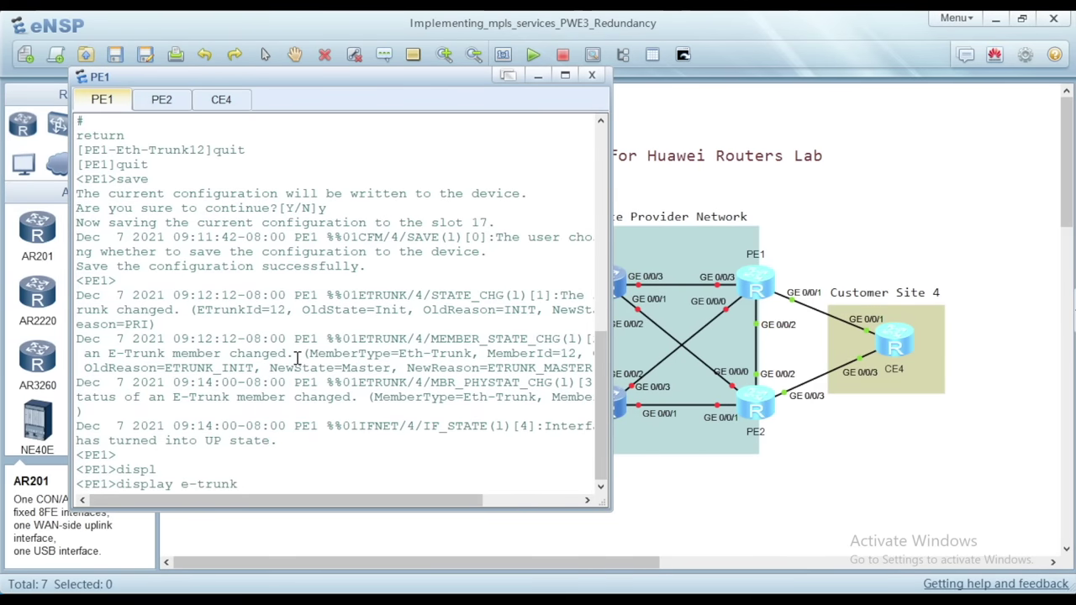
text( 12)
key(Return)
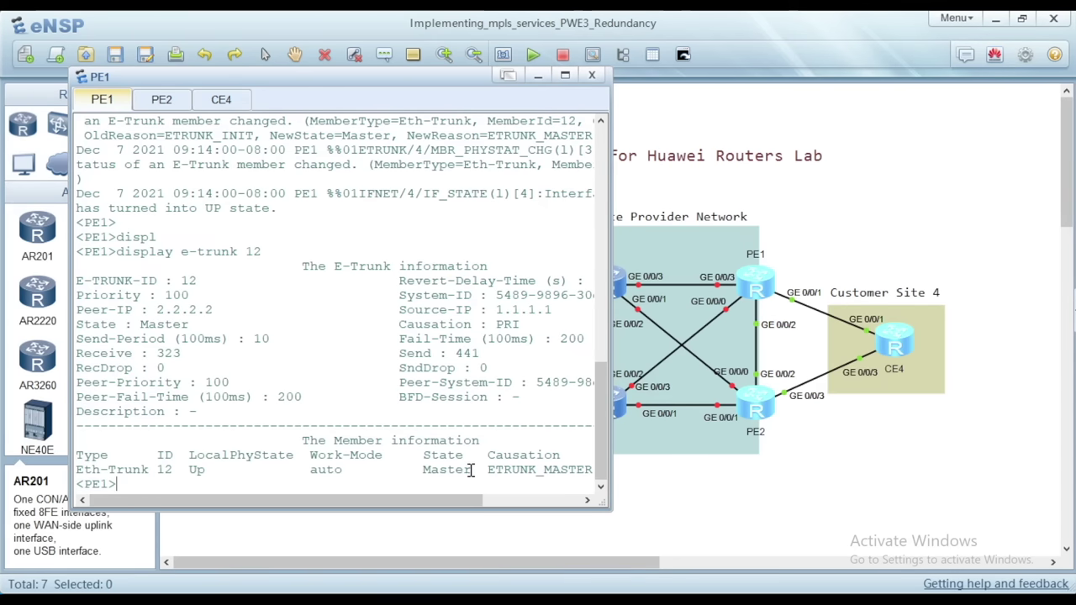
drag(472, 469, 415, 465)
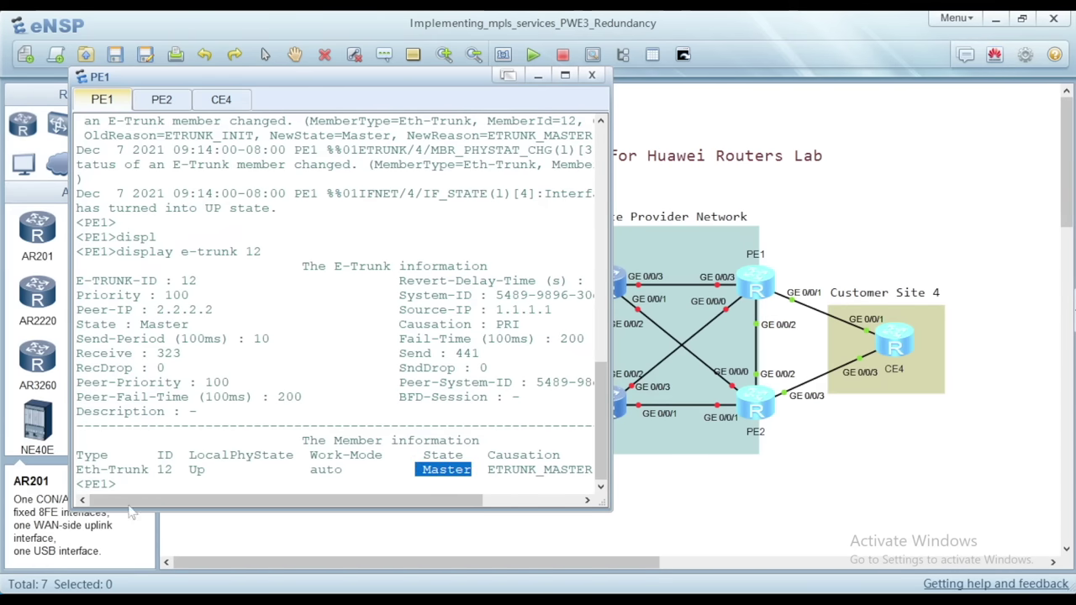
drag(110, 484, 87, 485)
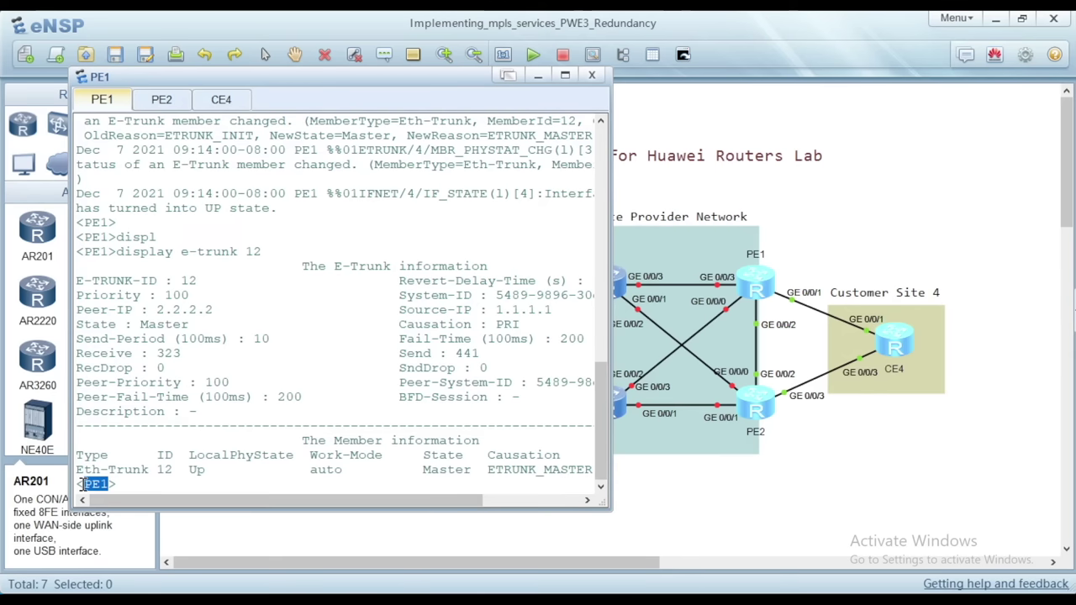
On PE2, run display e-trunk 12 and check the state of member Eth-Trunk 12.
click(164, 115)
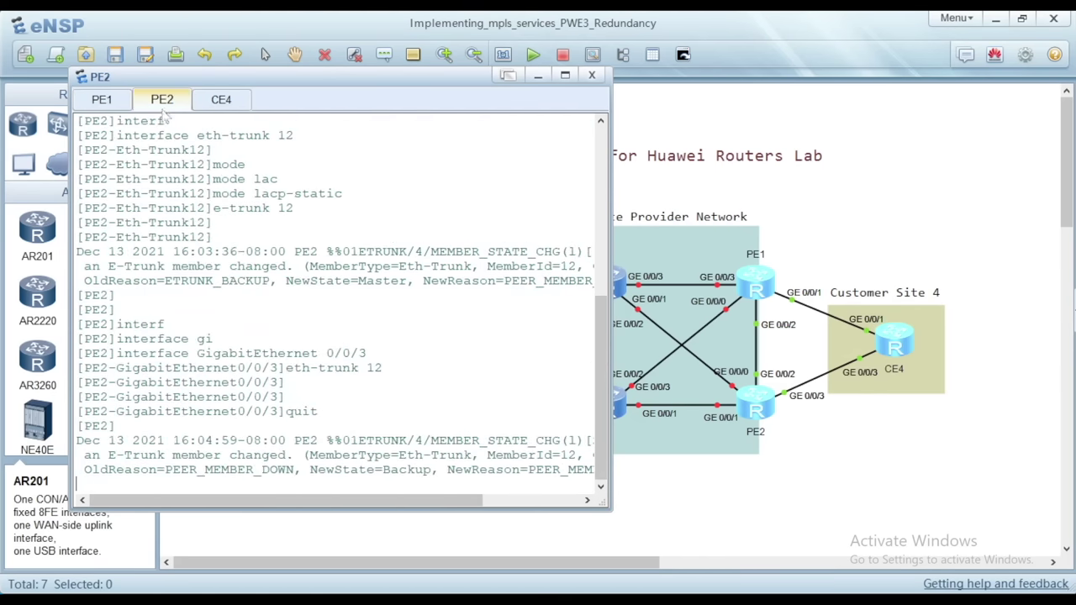
key(Return)
key(Return)
text(displ)
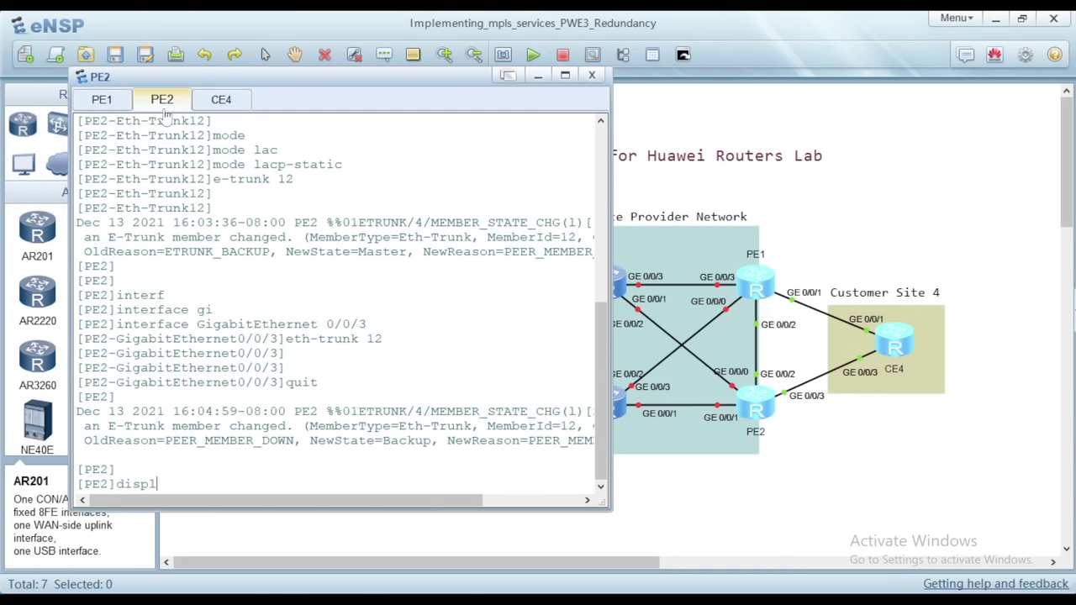
key(Tab)
text(e-trunk 12)
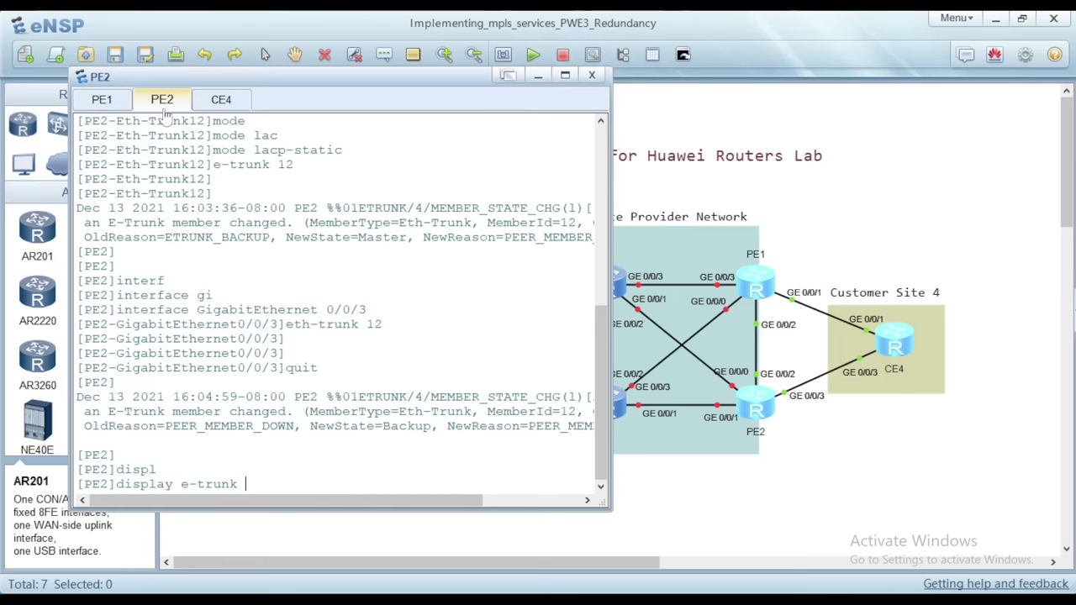
key(Return)
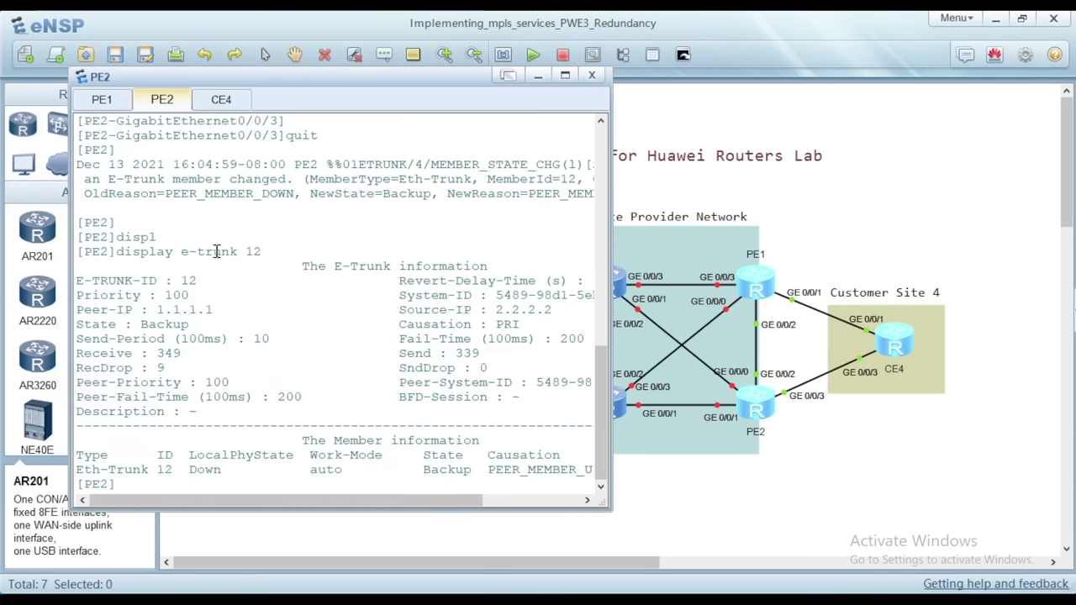
drag(474, 473, 407, 472)
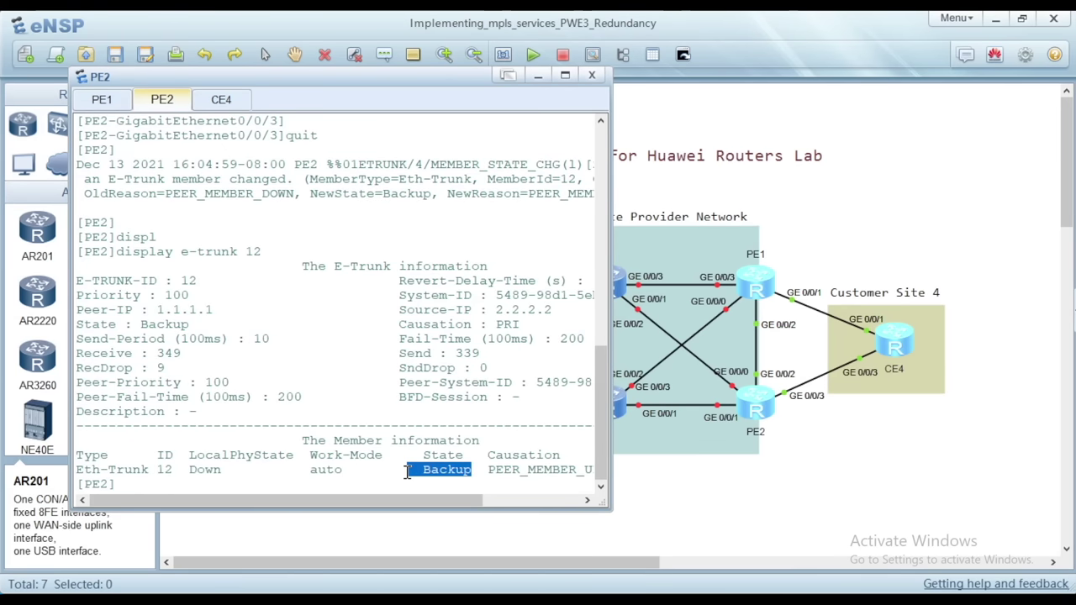
drag(114, 484, 78, 485)
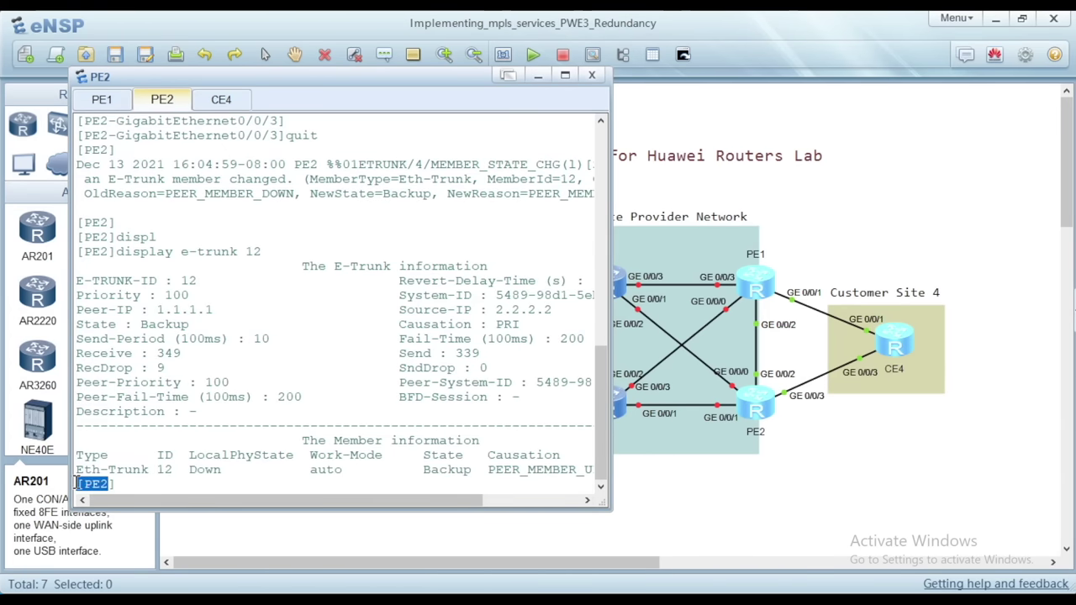
click(109, 487)
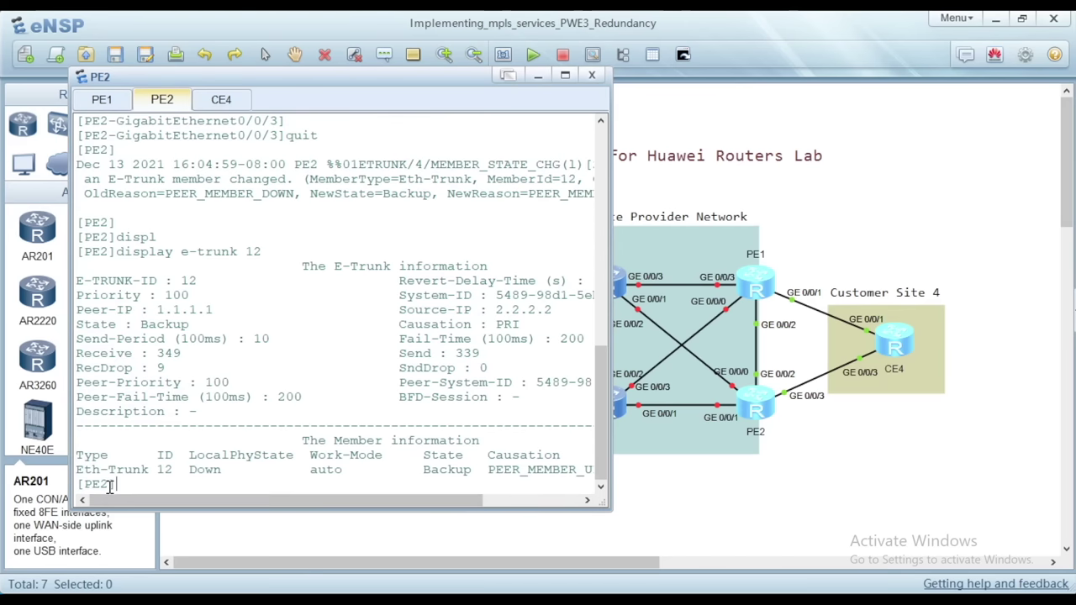
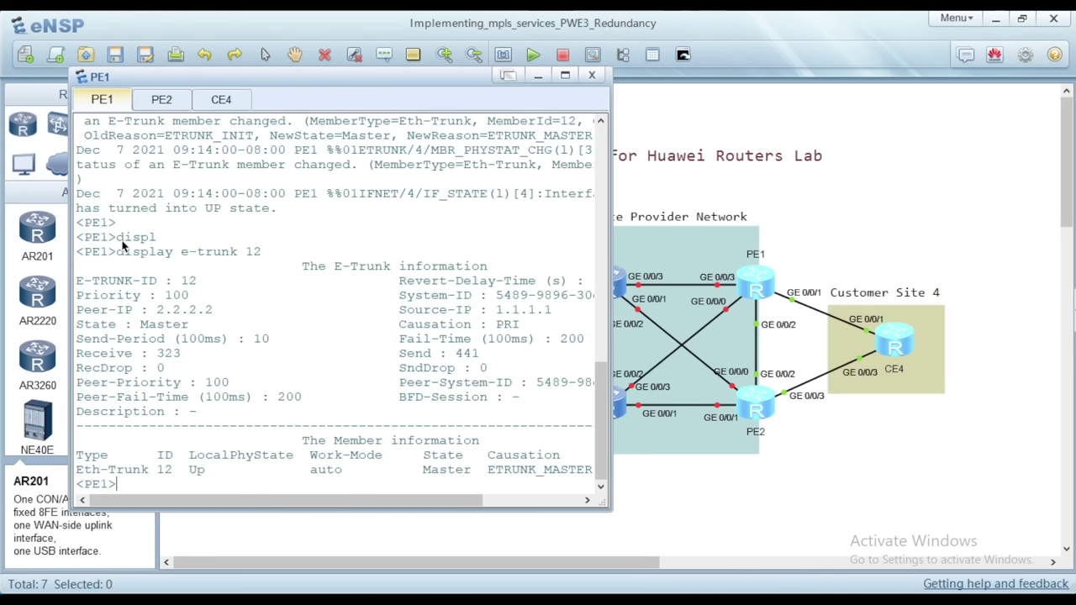
Compare the E-Trunk 12 priority of PE1 and PE2 in their display e-trunk 12 outputs.
drag(119, 252, 267, 254)
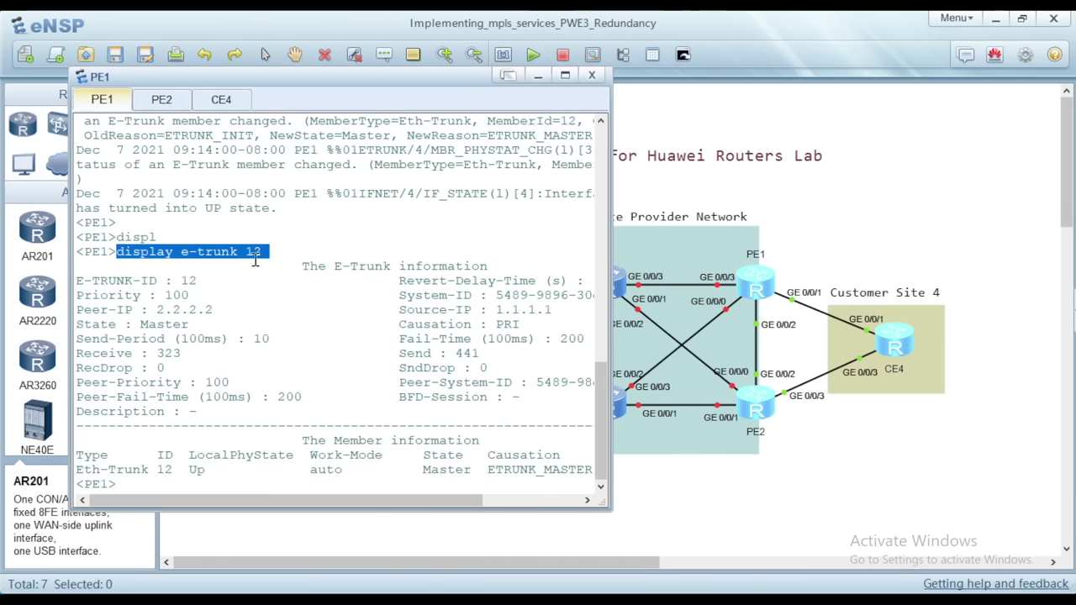
drag(199, 295, 149, 293)
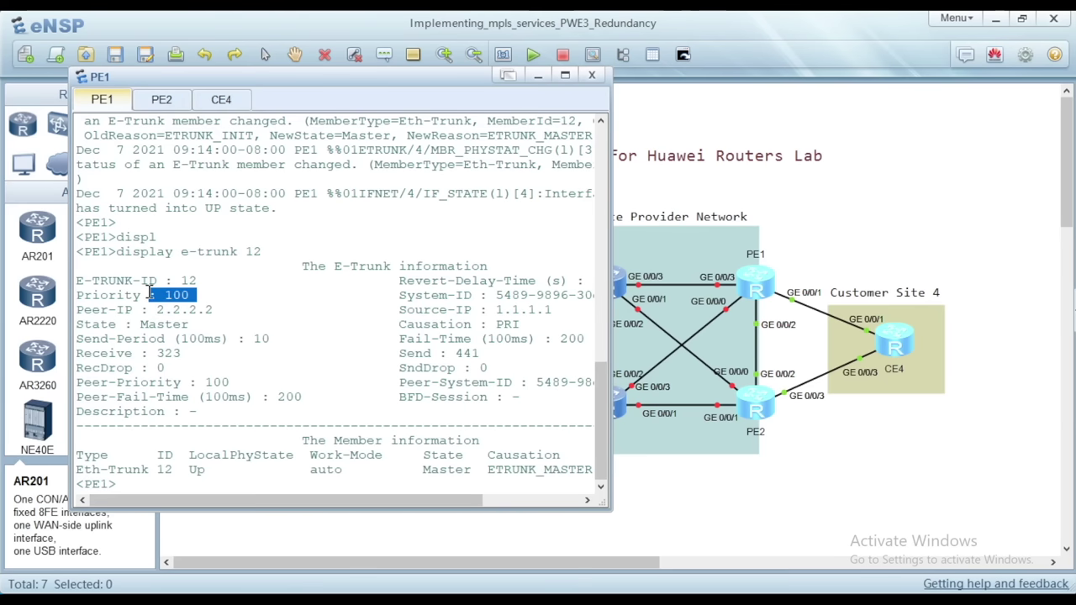
click(162, 100)
drag(264, 238, 118, 238)
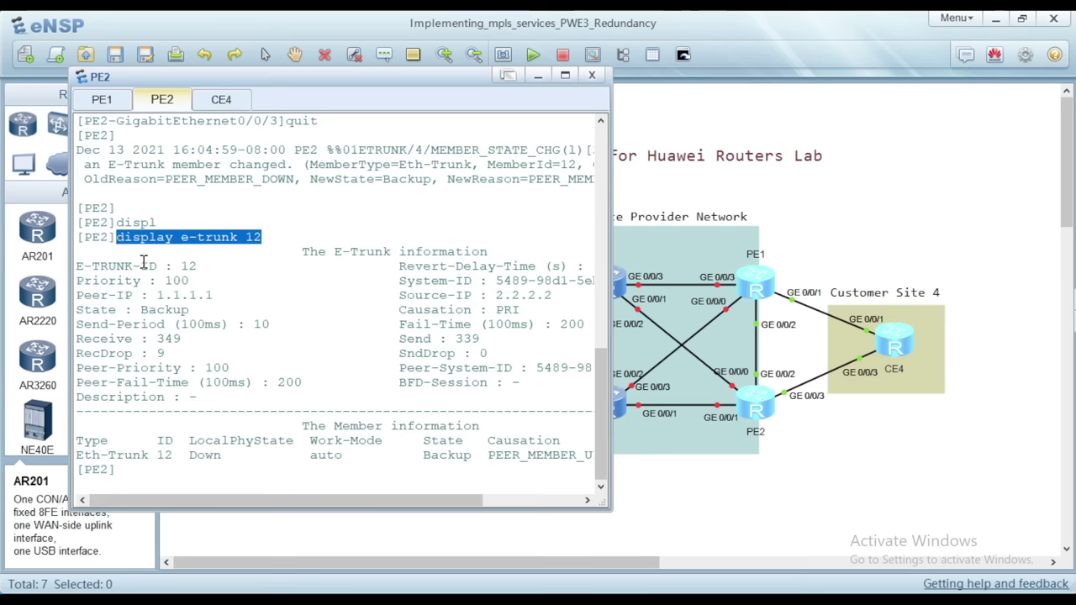
drag(198, 281, 76, 282)
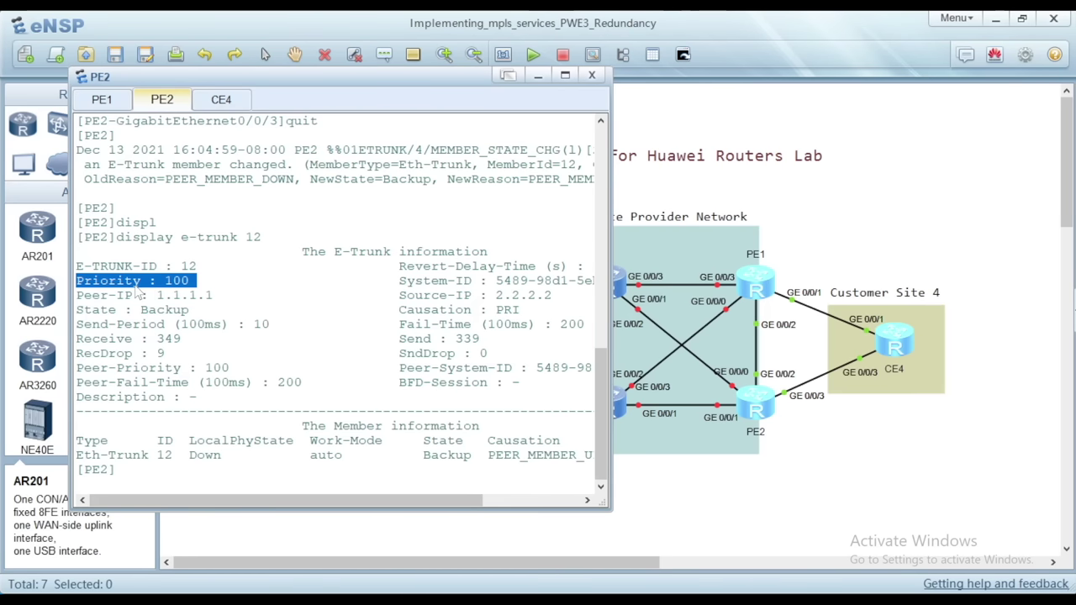
Compare the E-Trunk 12 System-IDs of PE1 and PE2, and check the state of member Eth-Trunk 12 on PE1.
click(115, 101)
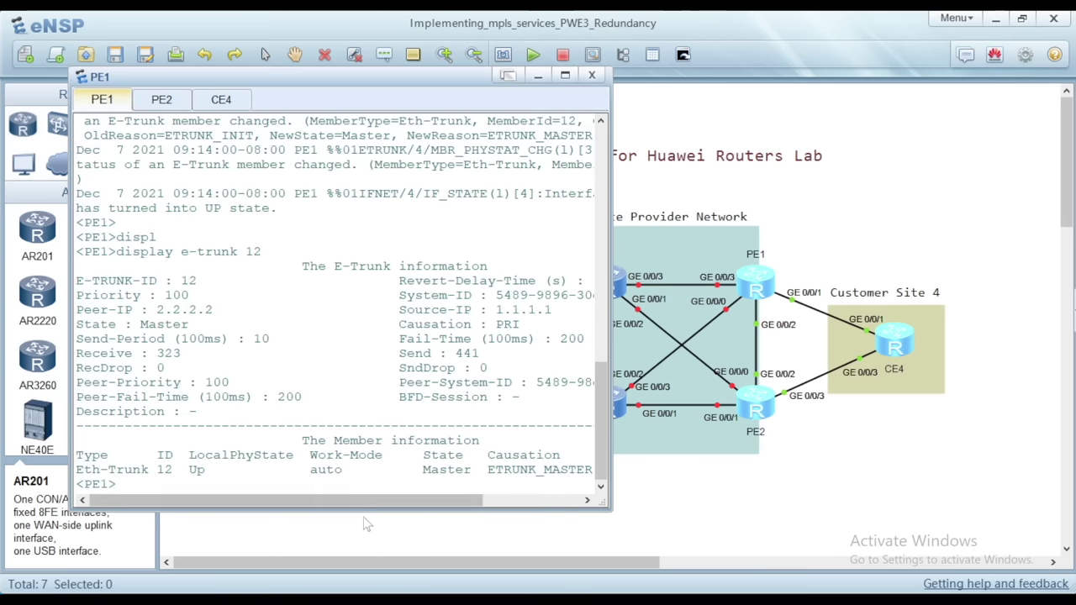
drag(370, 507, 457, 508)
drag(497, 295, 380, 294)
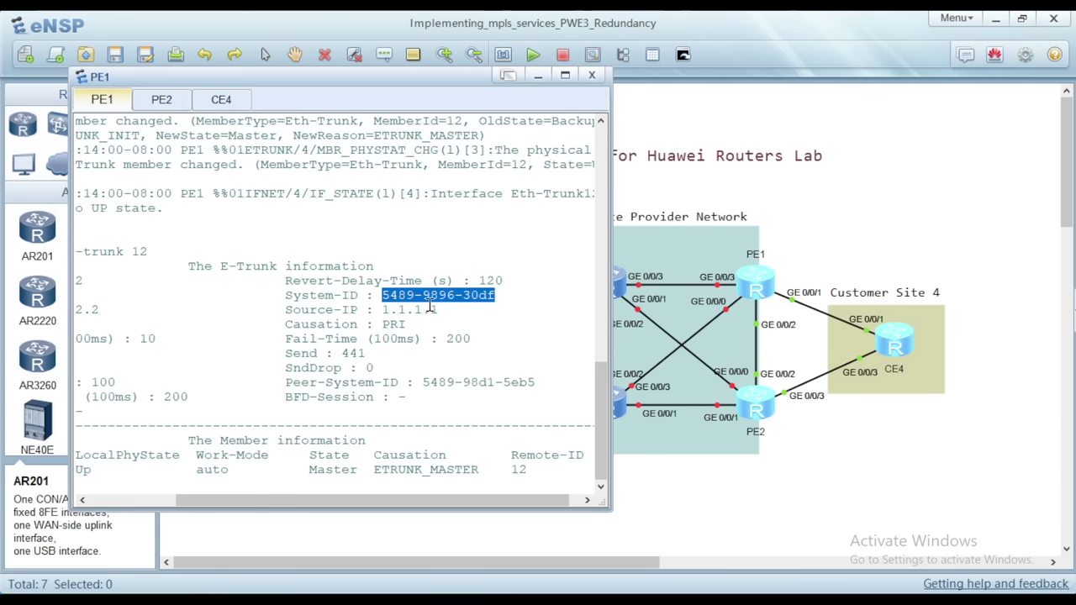
click(162, 103)
drag(394, 501, 454, 501)
drag(417, 280, 489, 284)
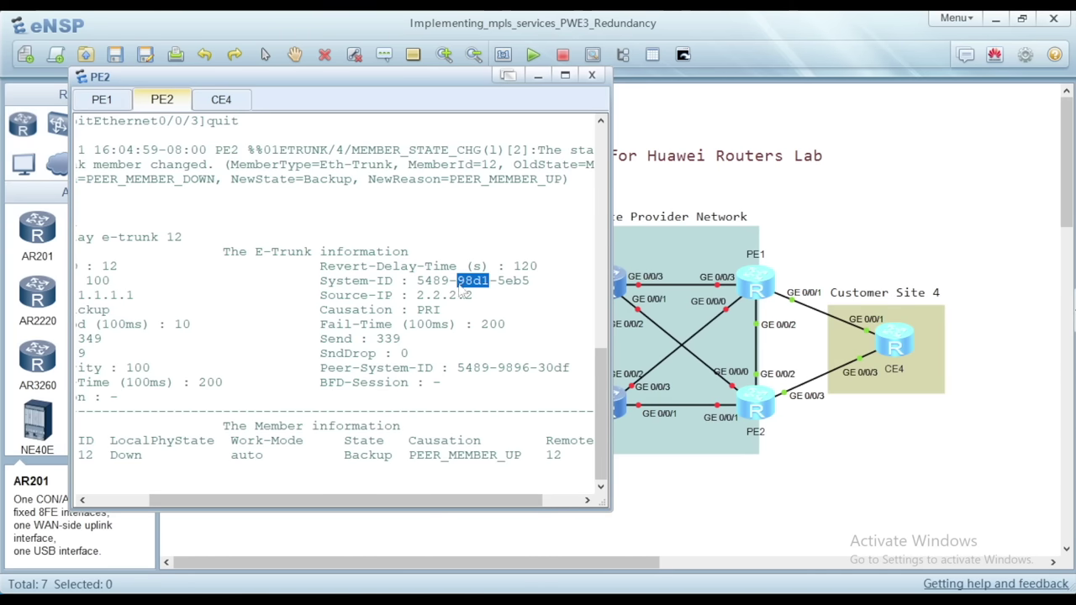
click(102, 101)
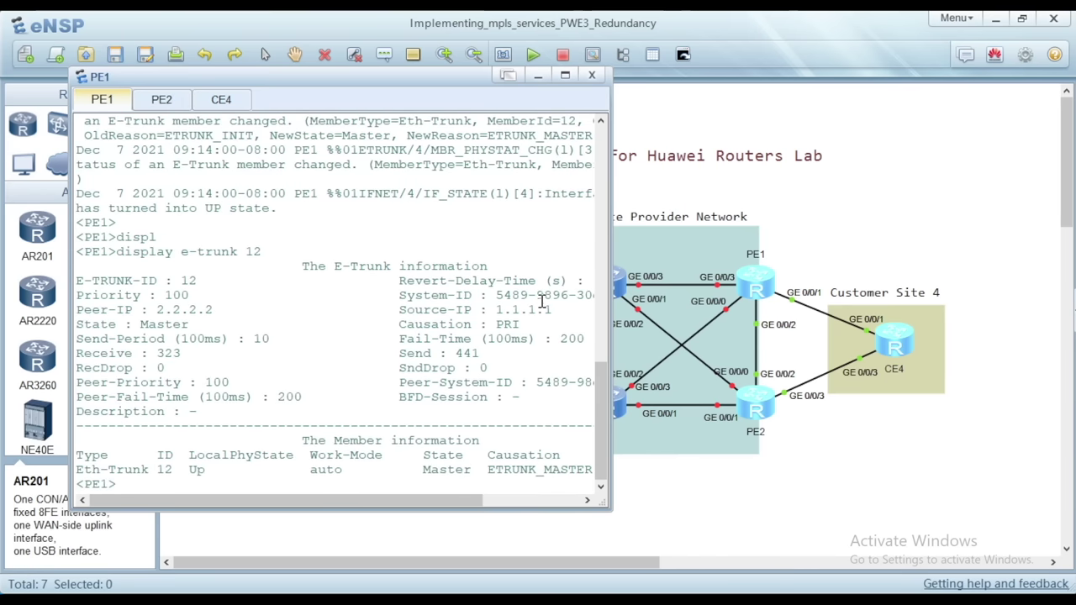
drag(539, 295, 569, 296)
click(168, 101)
click(104, 101)
drag(399, 295, 476, 300)
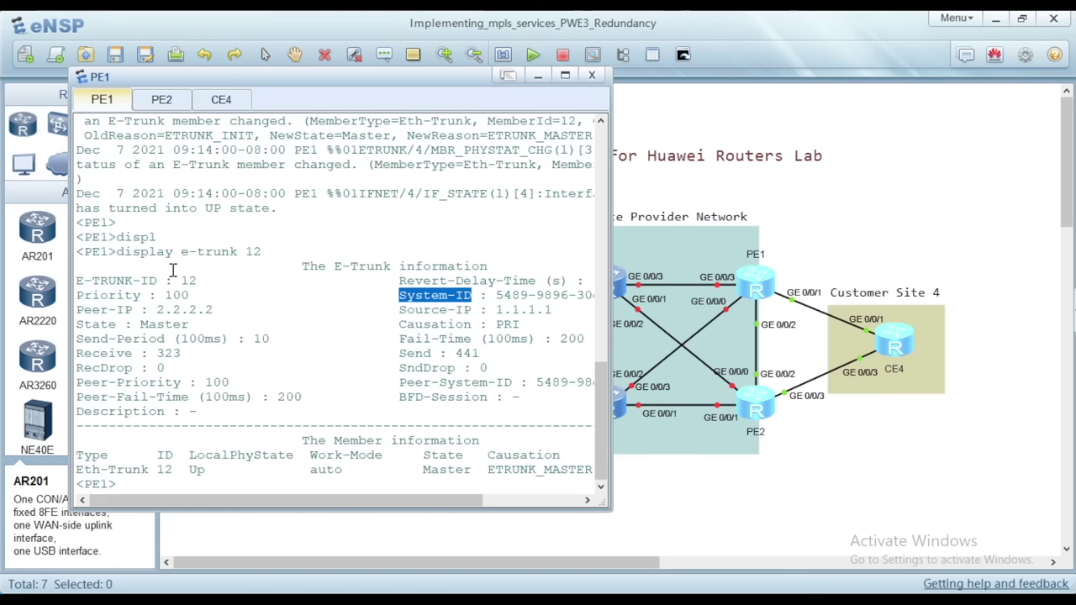
drag(472, 470, 423, 468)
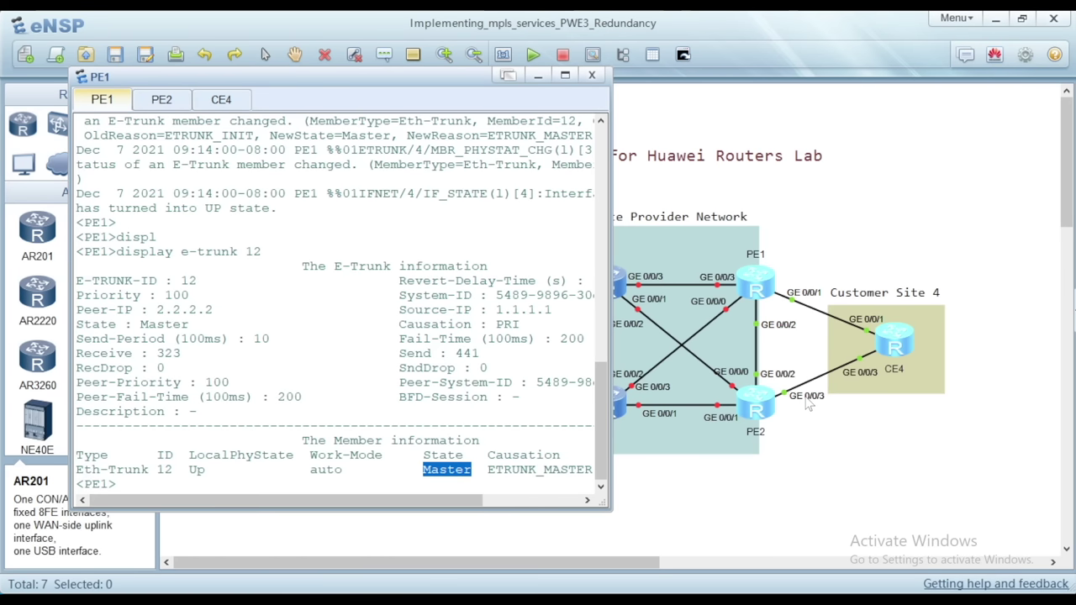
Enter the system view on PE1 with system-view.
click(196, 171)
key(Return)
key(Return)
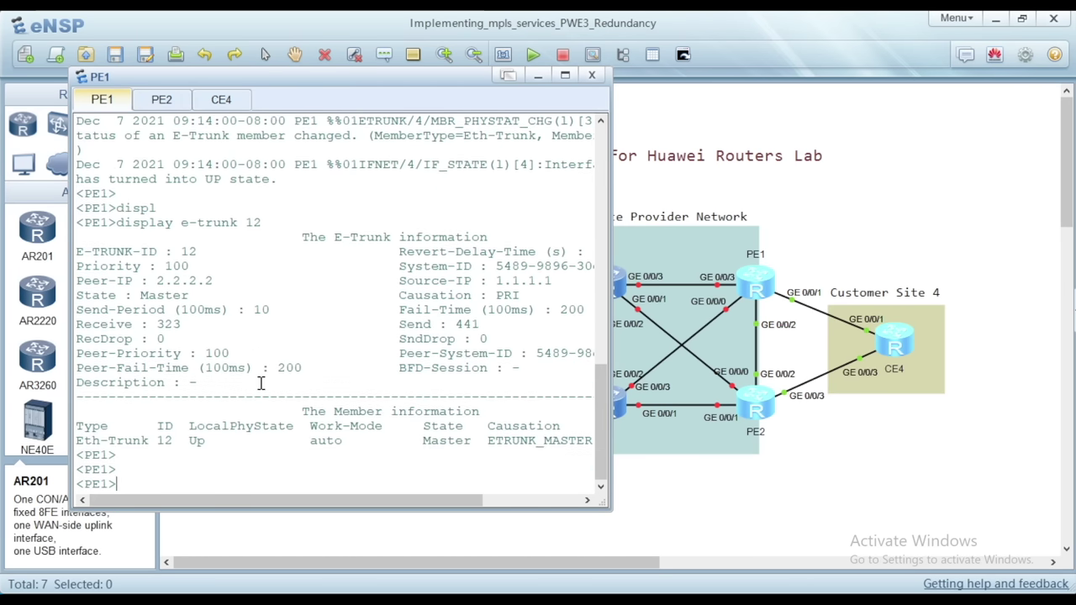
text(syst)
key(Tab)
key(Return)
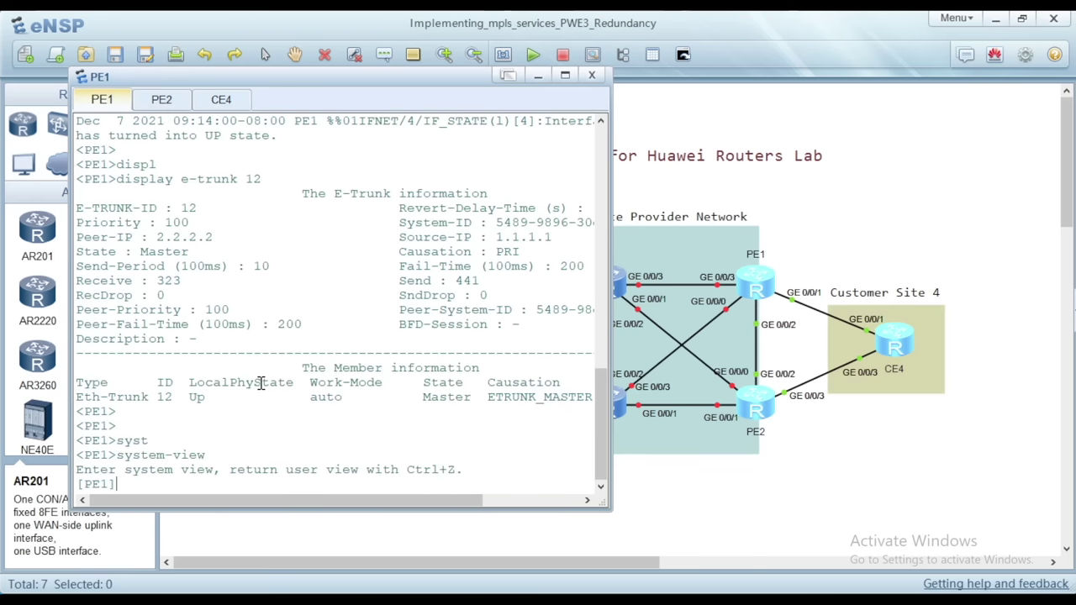
Shut down interface GigabitEthernet 0/0/1 on PE1 and quit the interface view.
text(interf)
key(Tab)
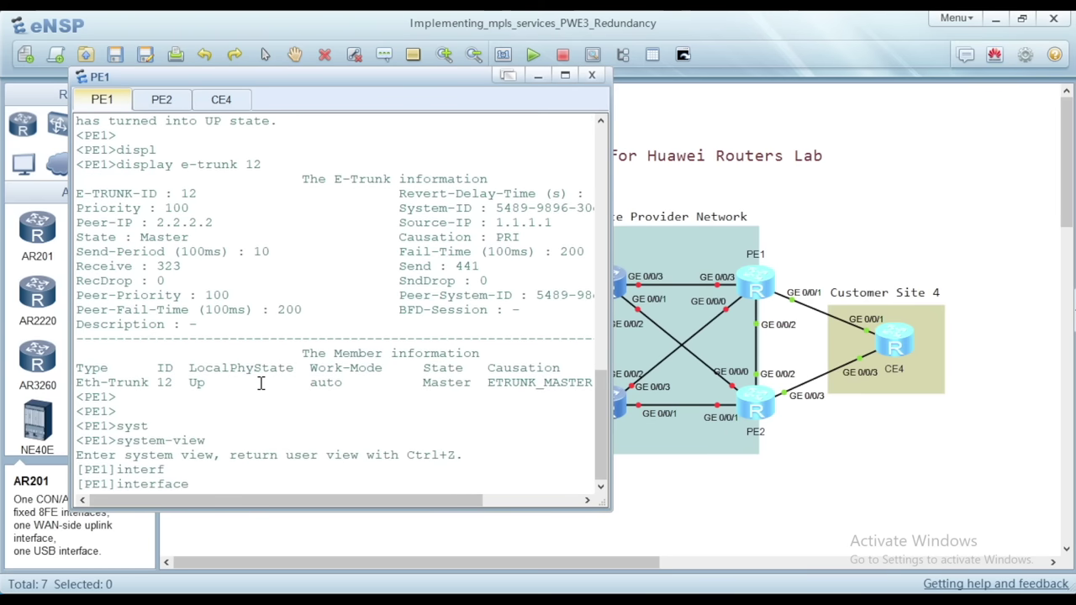
text(gi)
key(Tab)
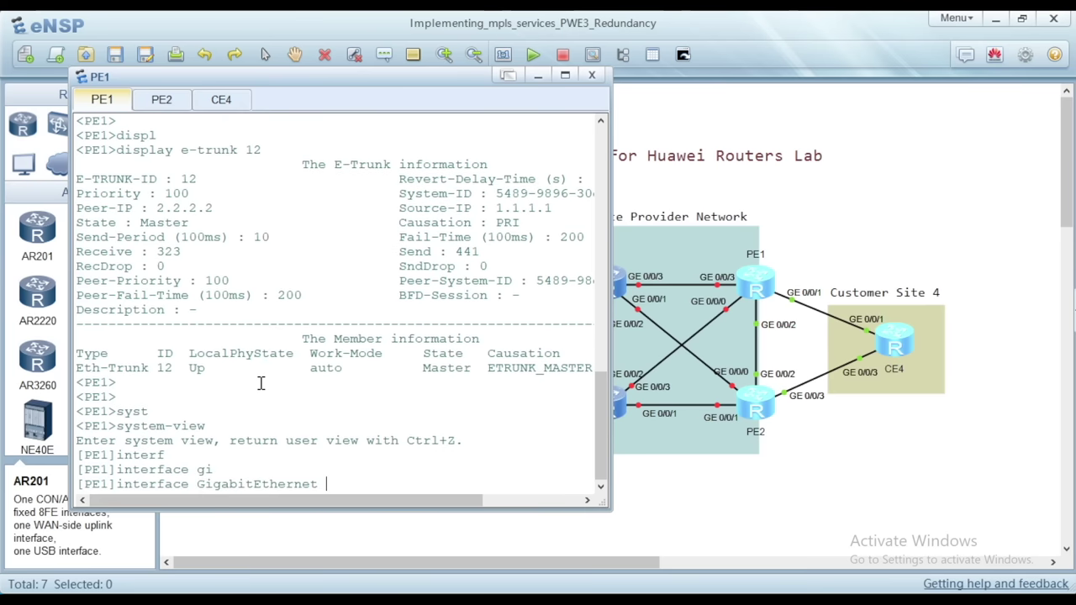
text(0/0/1)
key(Return)
text(shu)
key(Tab)
key(Return)
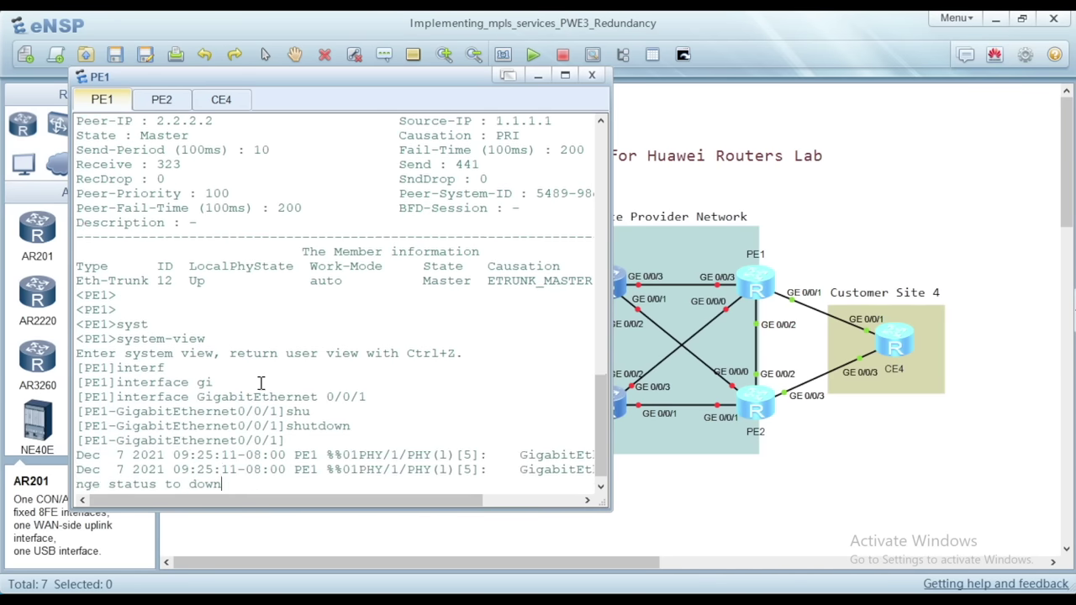
key(Return)
key(Return)
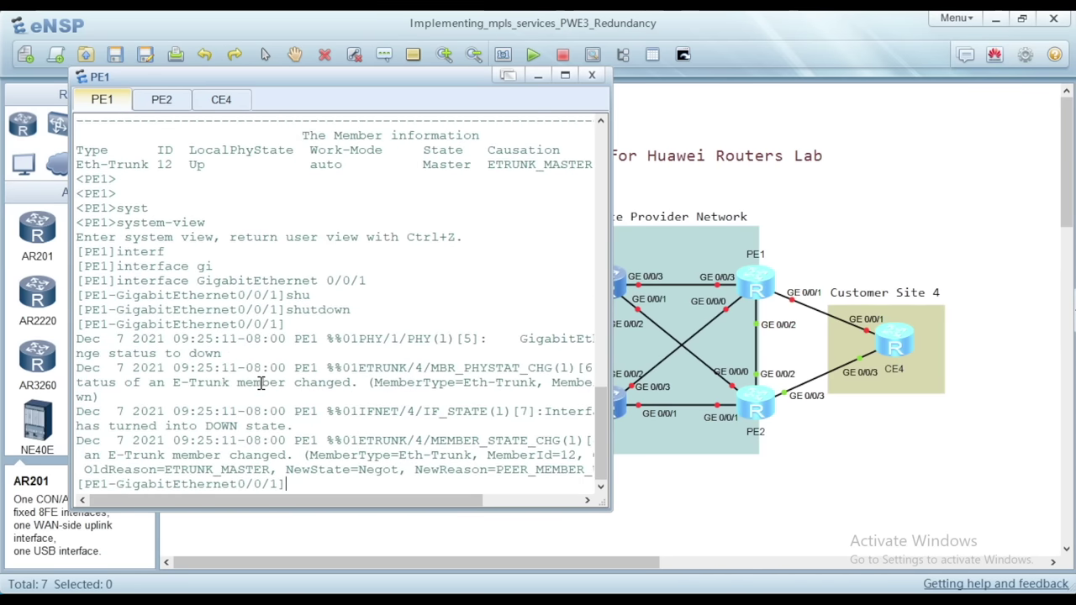
text(q)
key(Return)
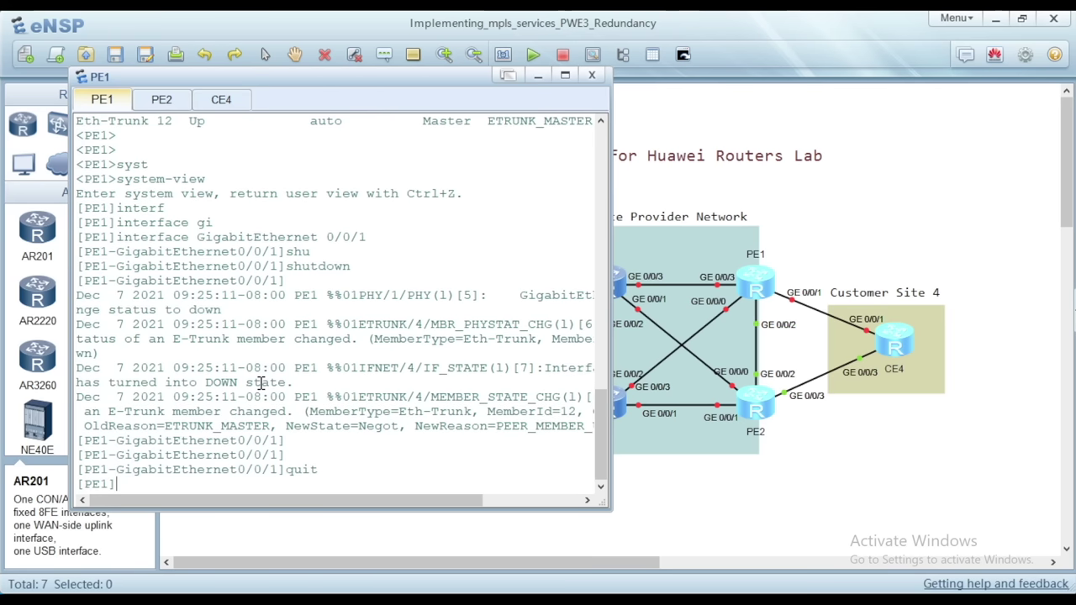
Run display e-trunk 12 on PE1 and check the member state of Eth-Trunk 12 with GigabitEthernet 0/0/1 shut down.
key(Return)
text(displ)
key(Tab)
text(e-trunk 12)
key(Return)
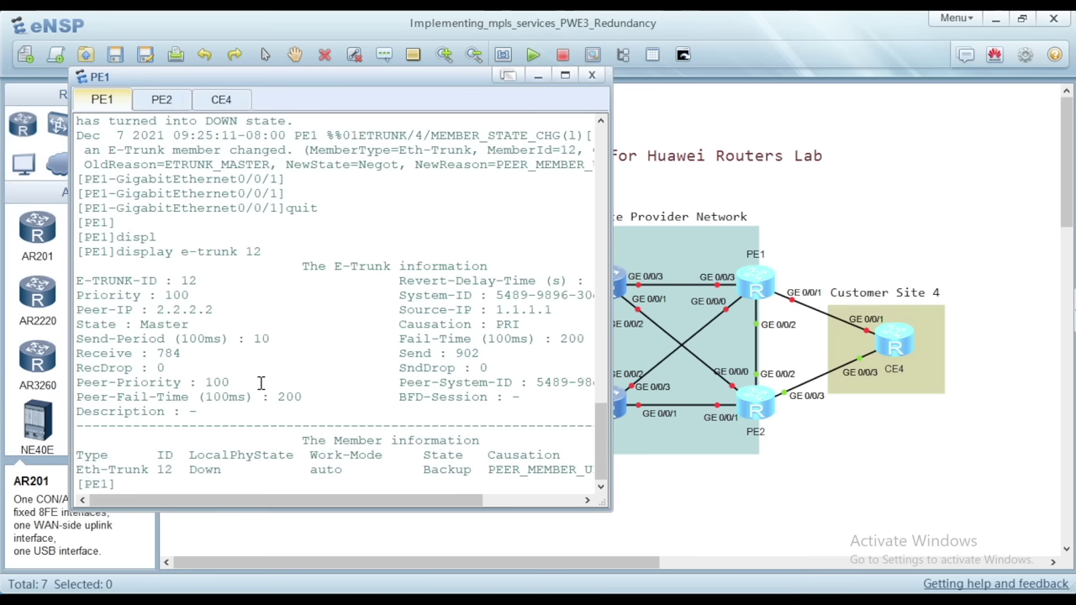
key(Return)
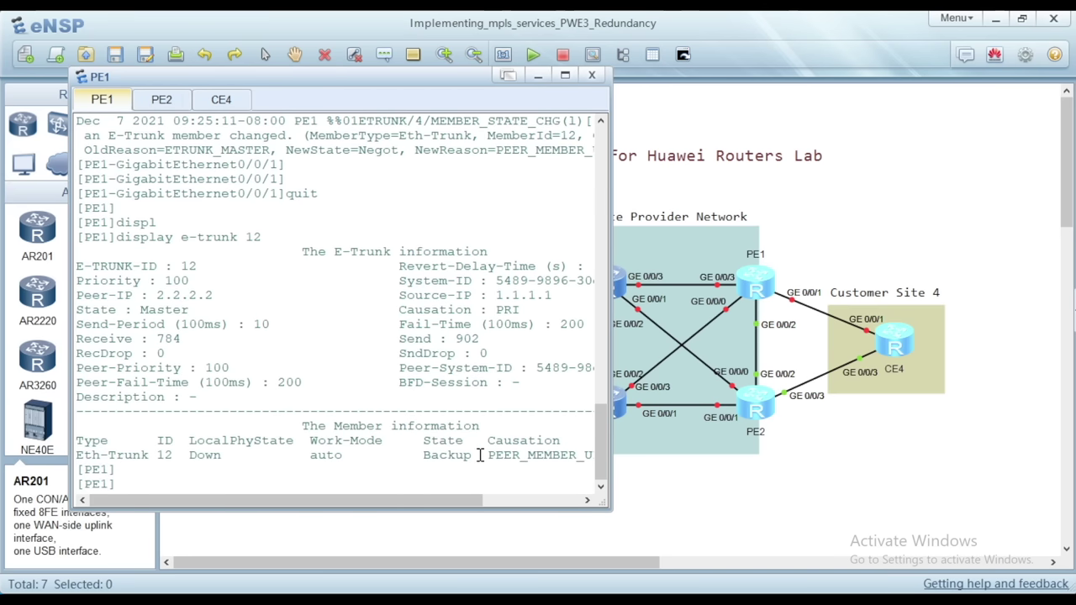
drag(479, 455, 398, 455)
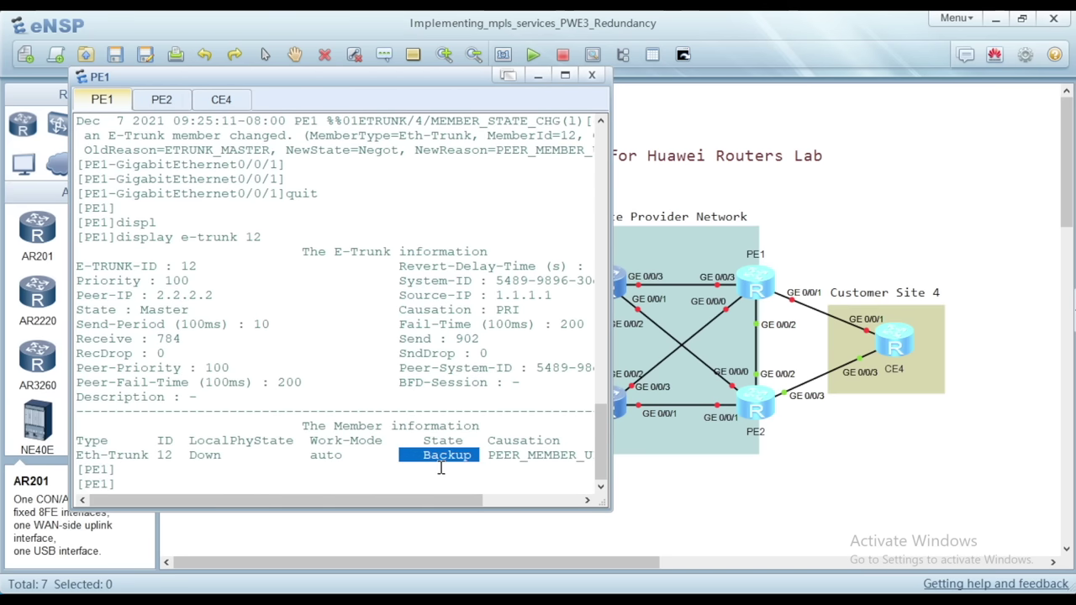
Run display e-trunk 12 on PE2 and check the member state of Eth-Trunk 12 after PE1's link shutdown.
click(166, 101)
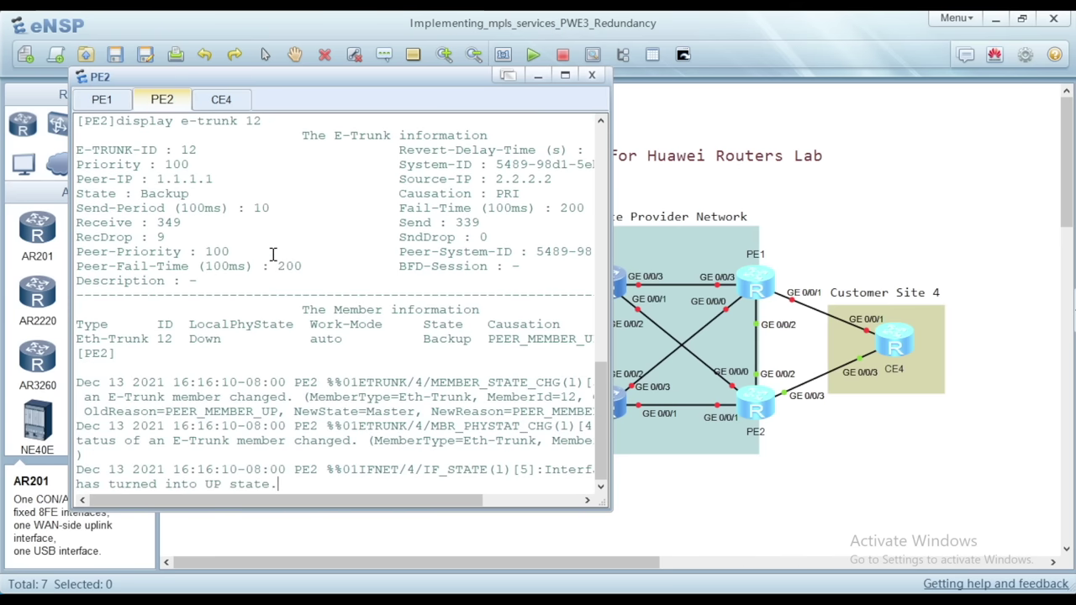
key(Return)
key(Return)
key(Return)
text(dis)
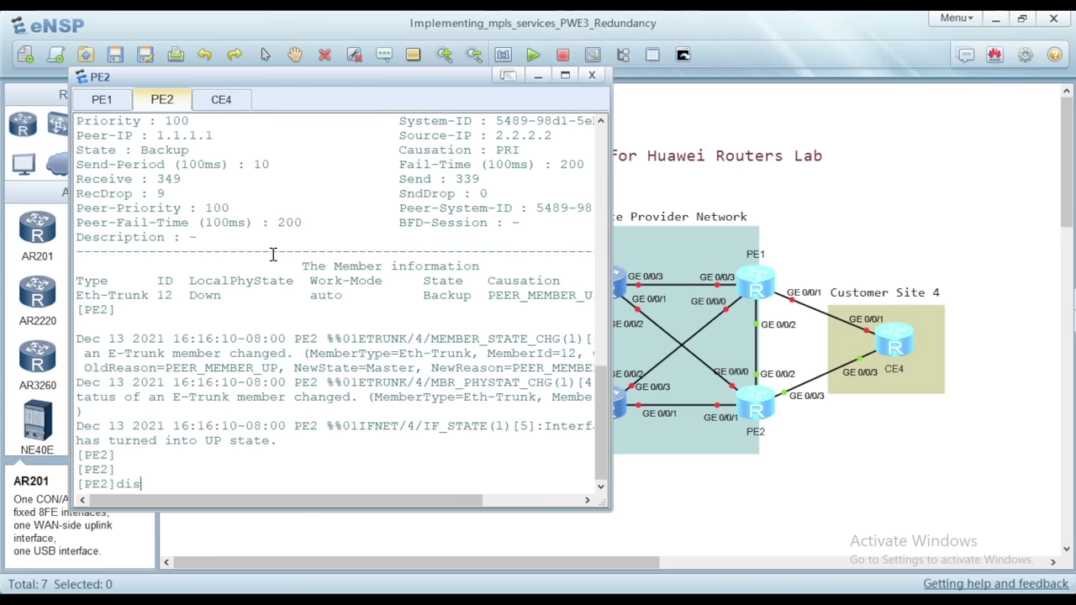
text(pl)
key(Tab)
text(w)
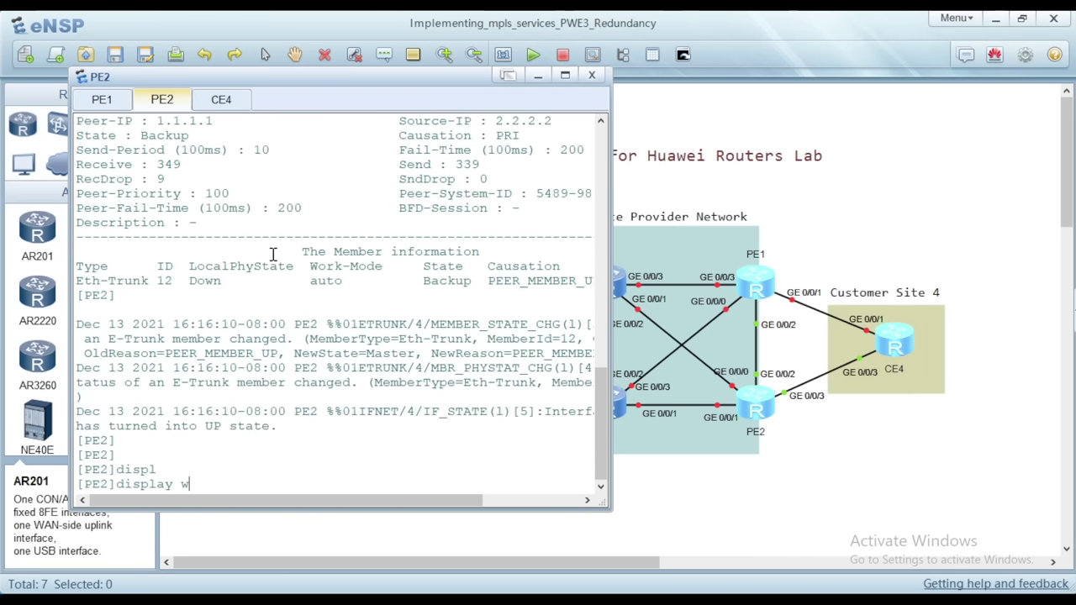
text(-trunk 12)
key(Return)
key(Up)
key(Left)
key(Left)
key(Left)
key(Left)
key(Left)
key(Left)
key(Left)
key(Left)
key(Left)
key(BackSpace)
text(e)
key(Return)
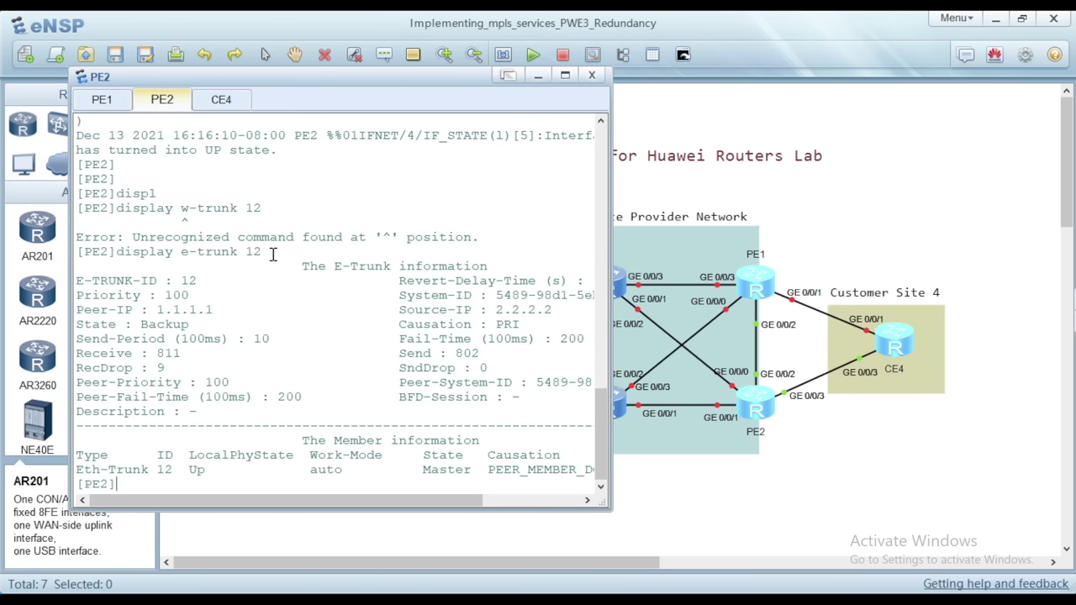
drag(487, 468, 390, 475)
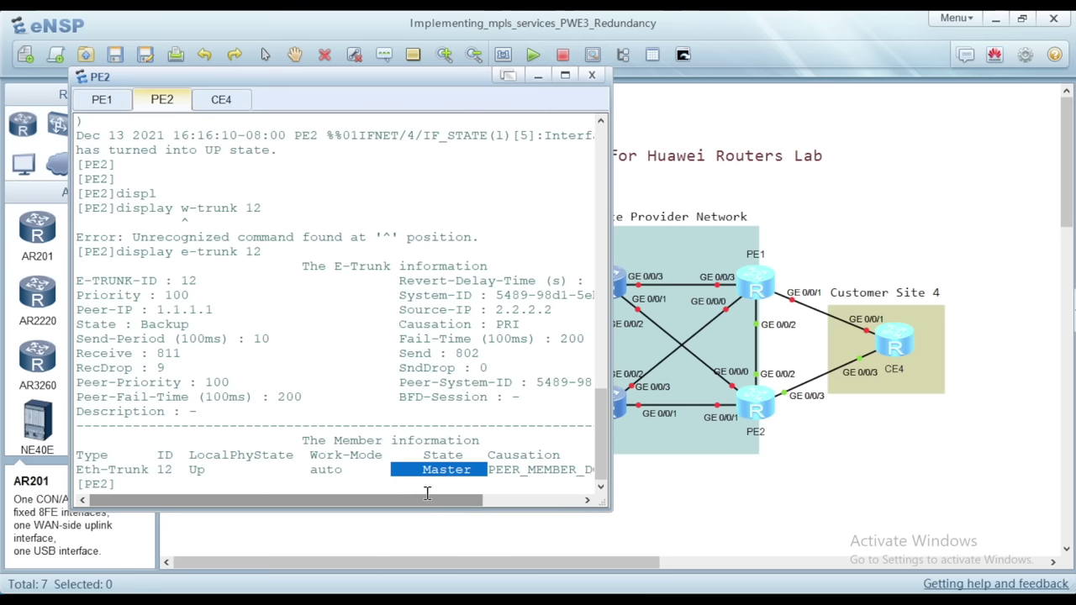
Run display interface eth-trunk 4 on CE4 again and examine the status of member ports GigabitEthernet0/0/1 and GigabitEthernet0/0/3.
click(221, 100)
key(Return)
key(Up)
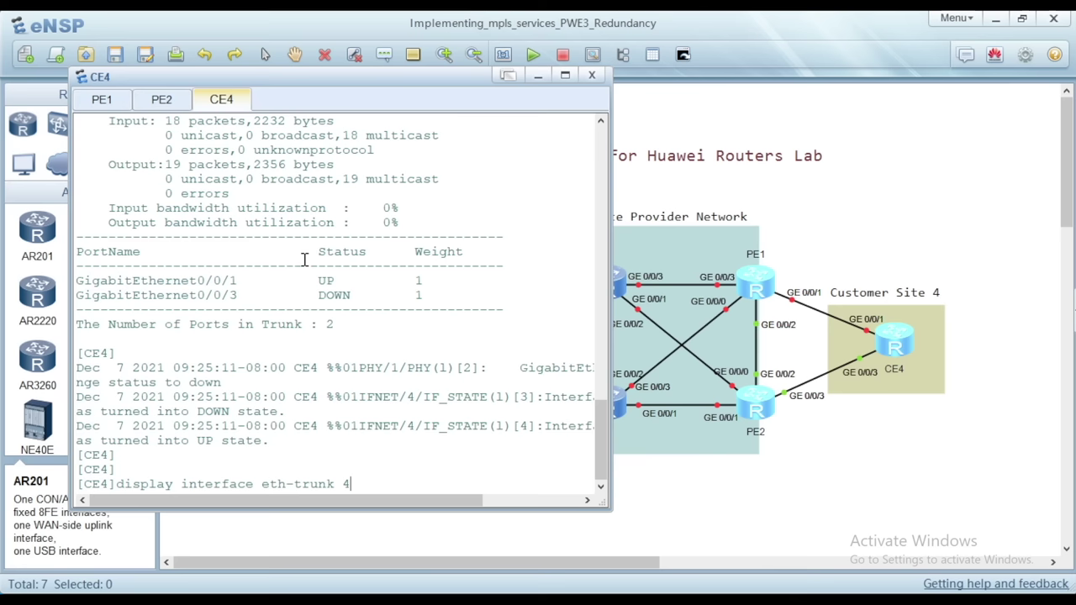
key(Return)
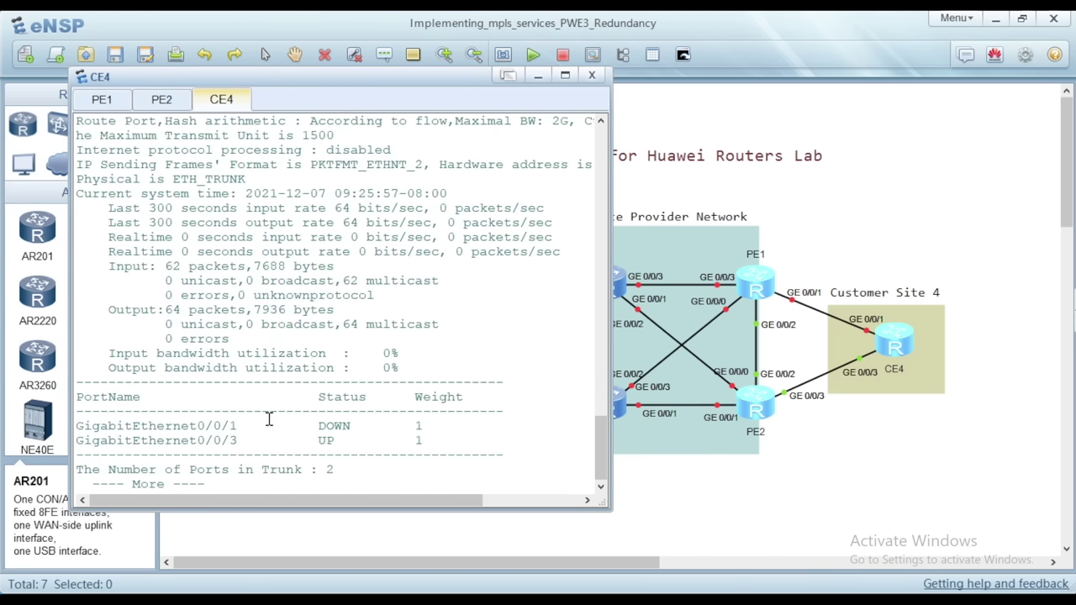
drag(253, 427, 185, 426)
drag(367, 426, 308, 426)
drag(348, 455, 180, 441)
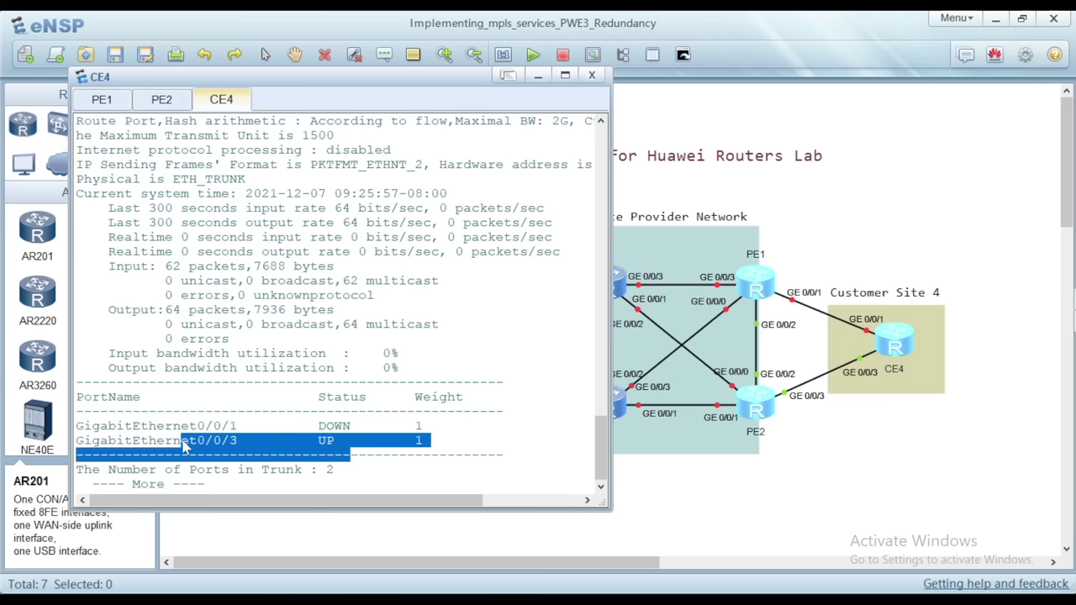